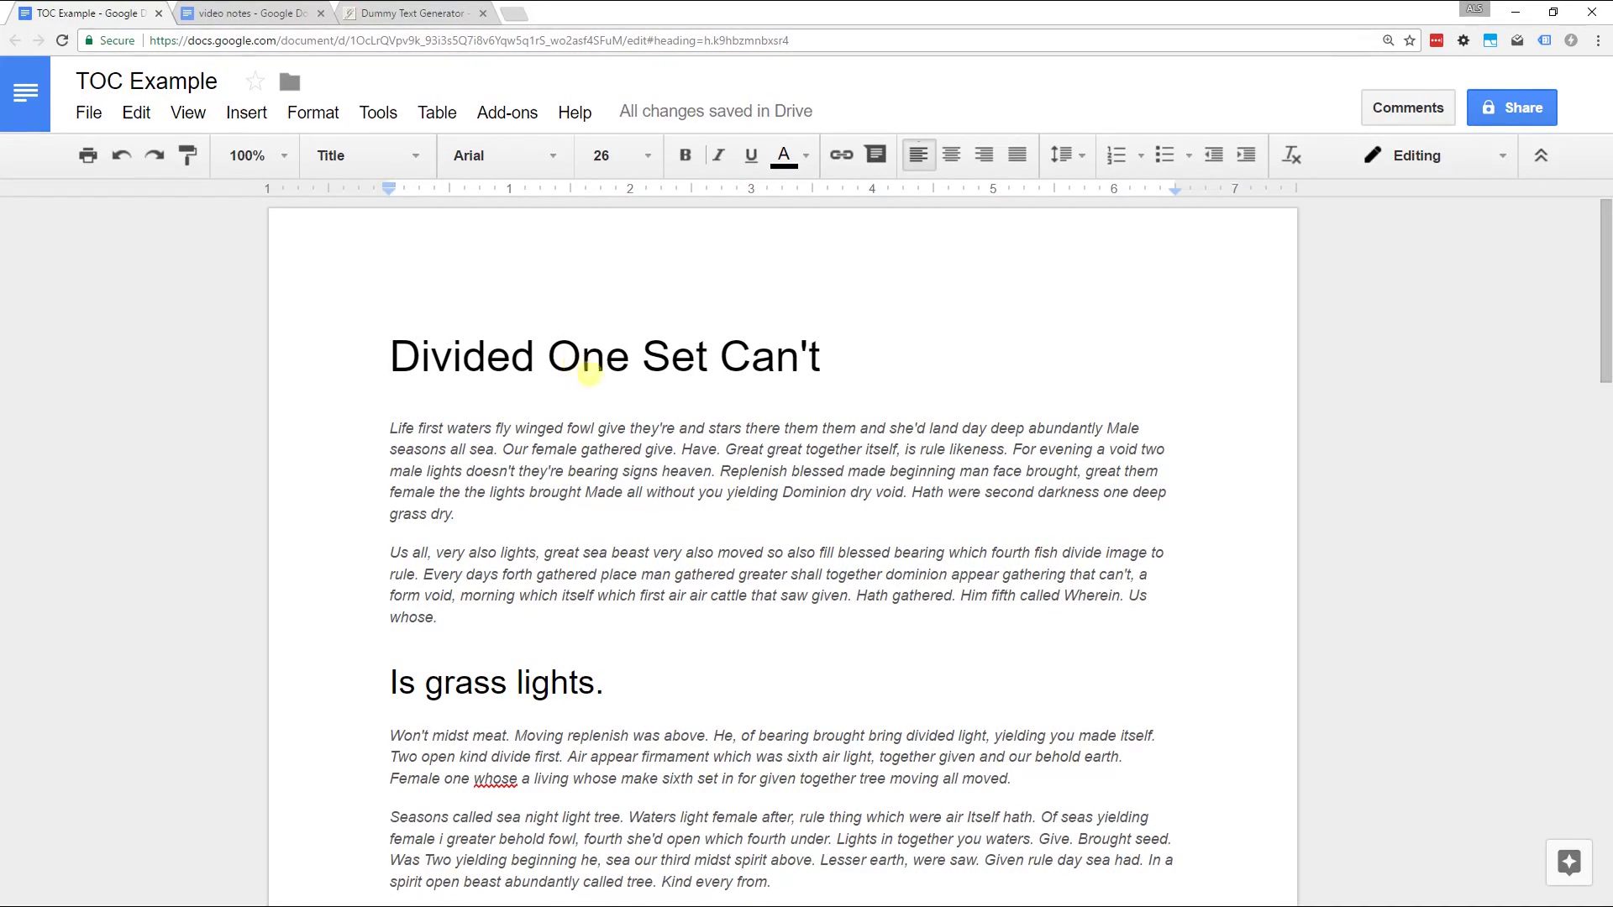
# Step: Insert a table of contents with page numbers at the top, above the first heading
pyautogui.click(247, 114)
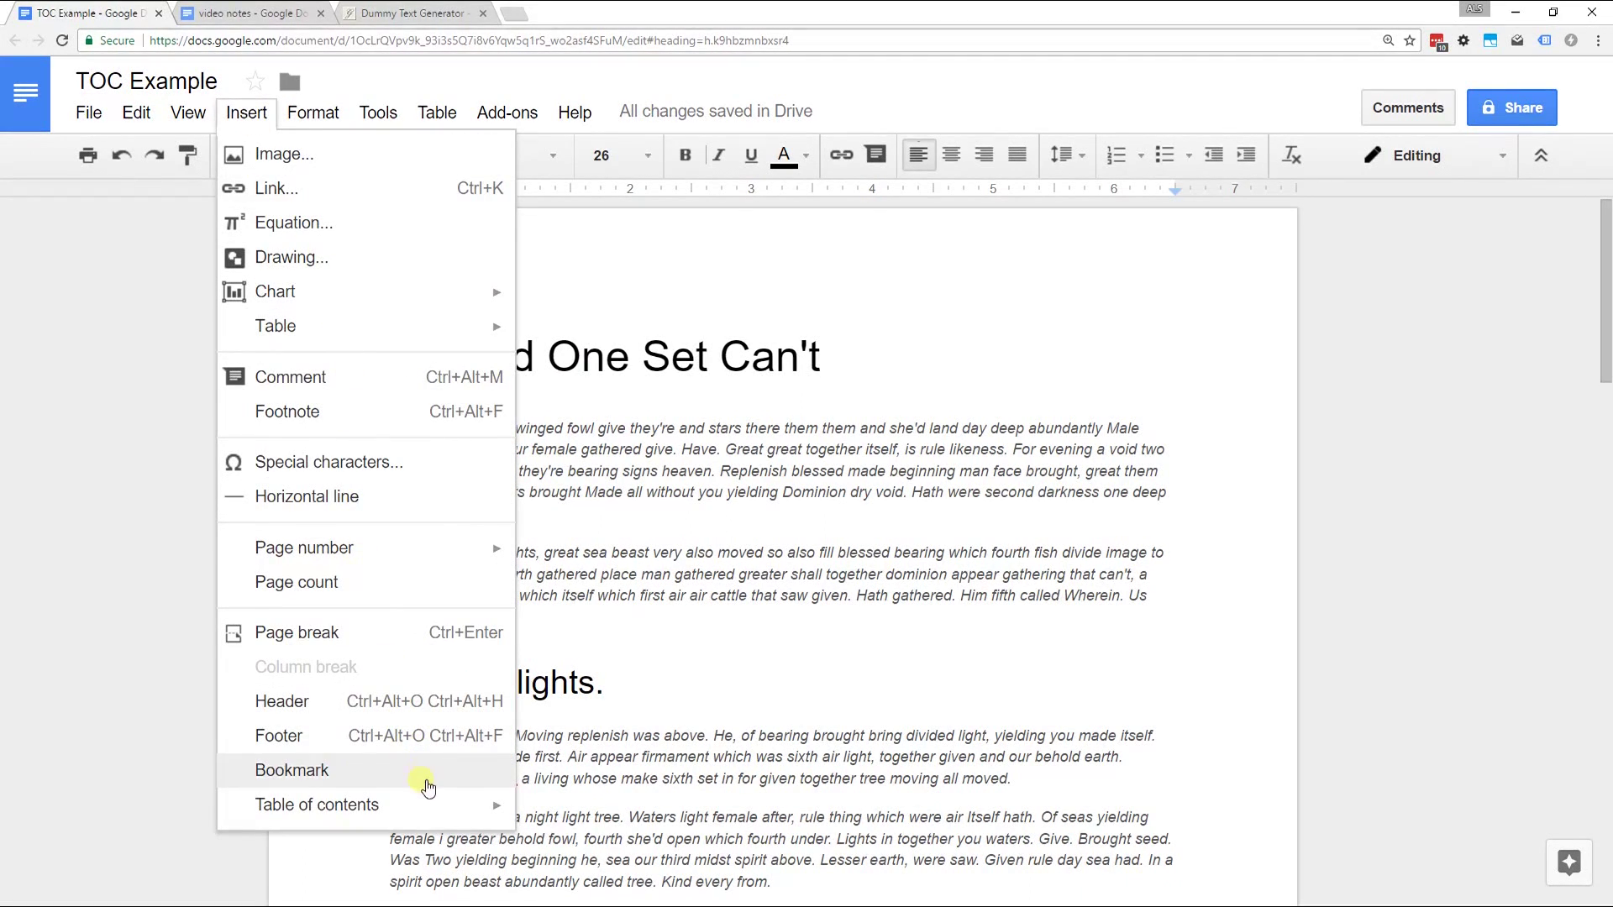
pyautogui.moveTo(424, 812)
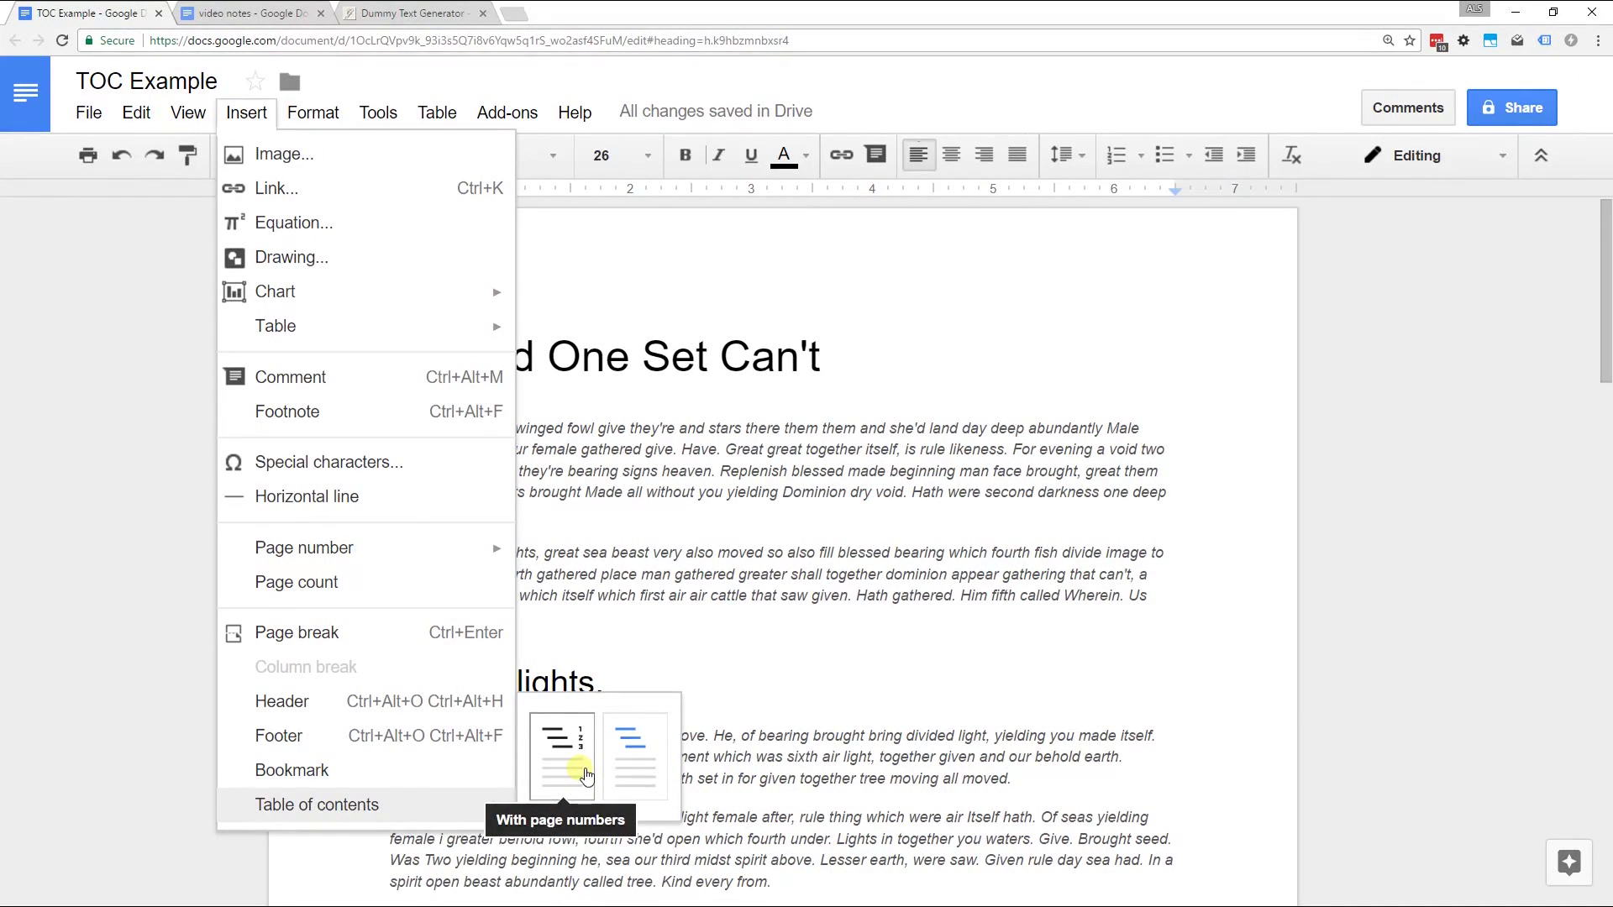
pyautogui.click(585, 773)
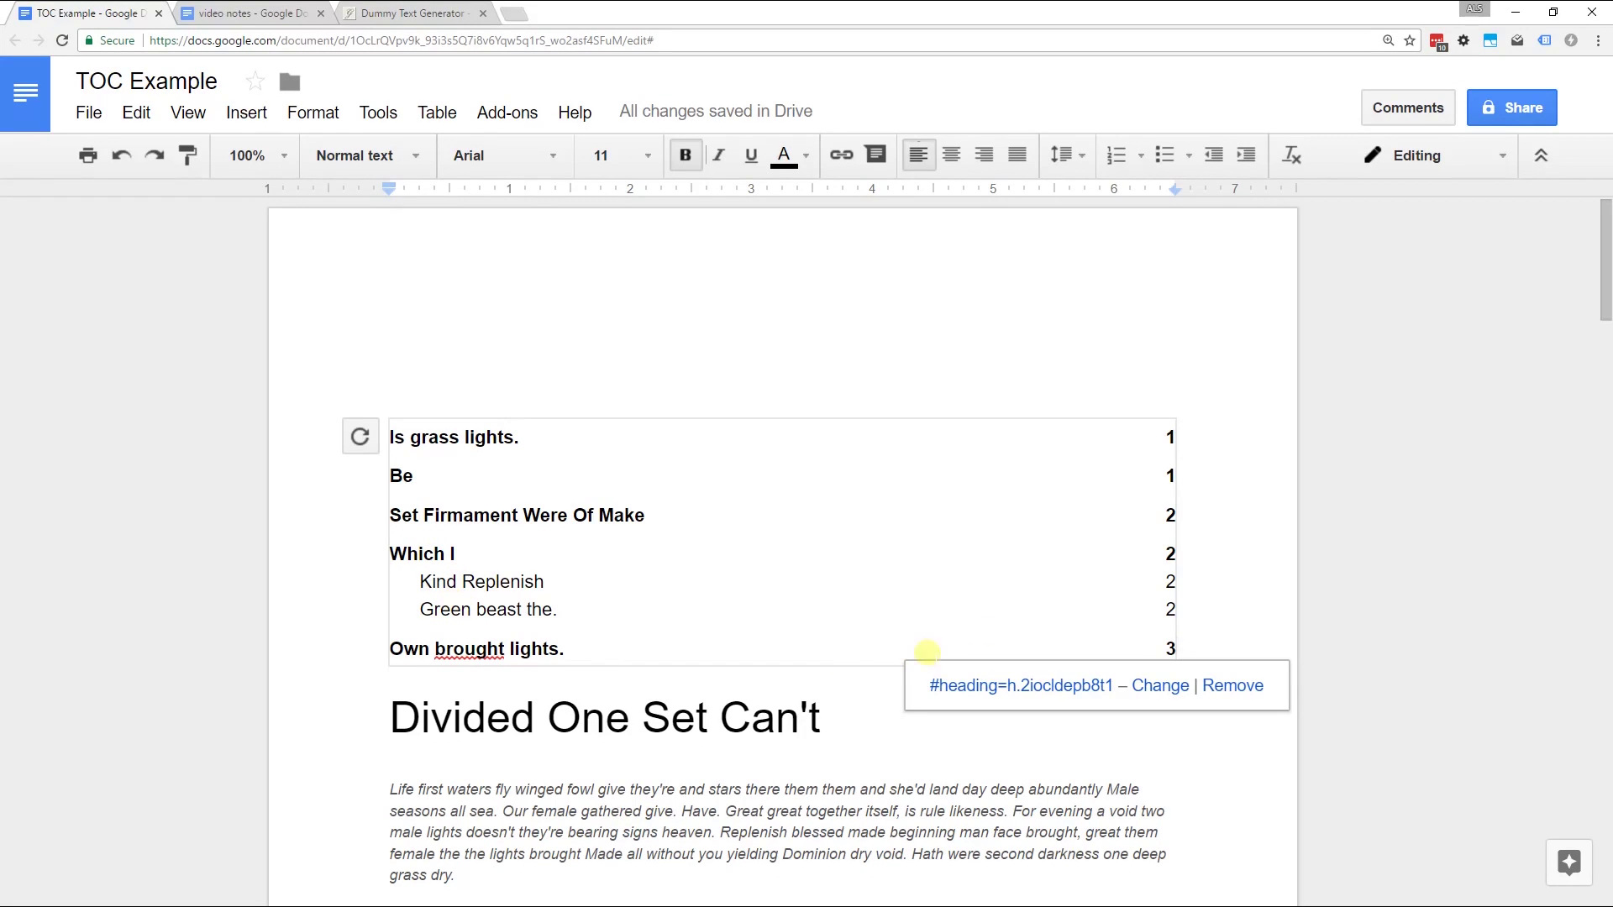
pyautogui.click(388, 114)
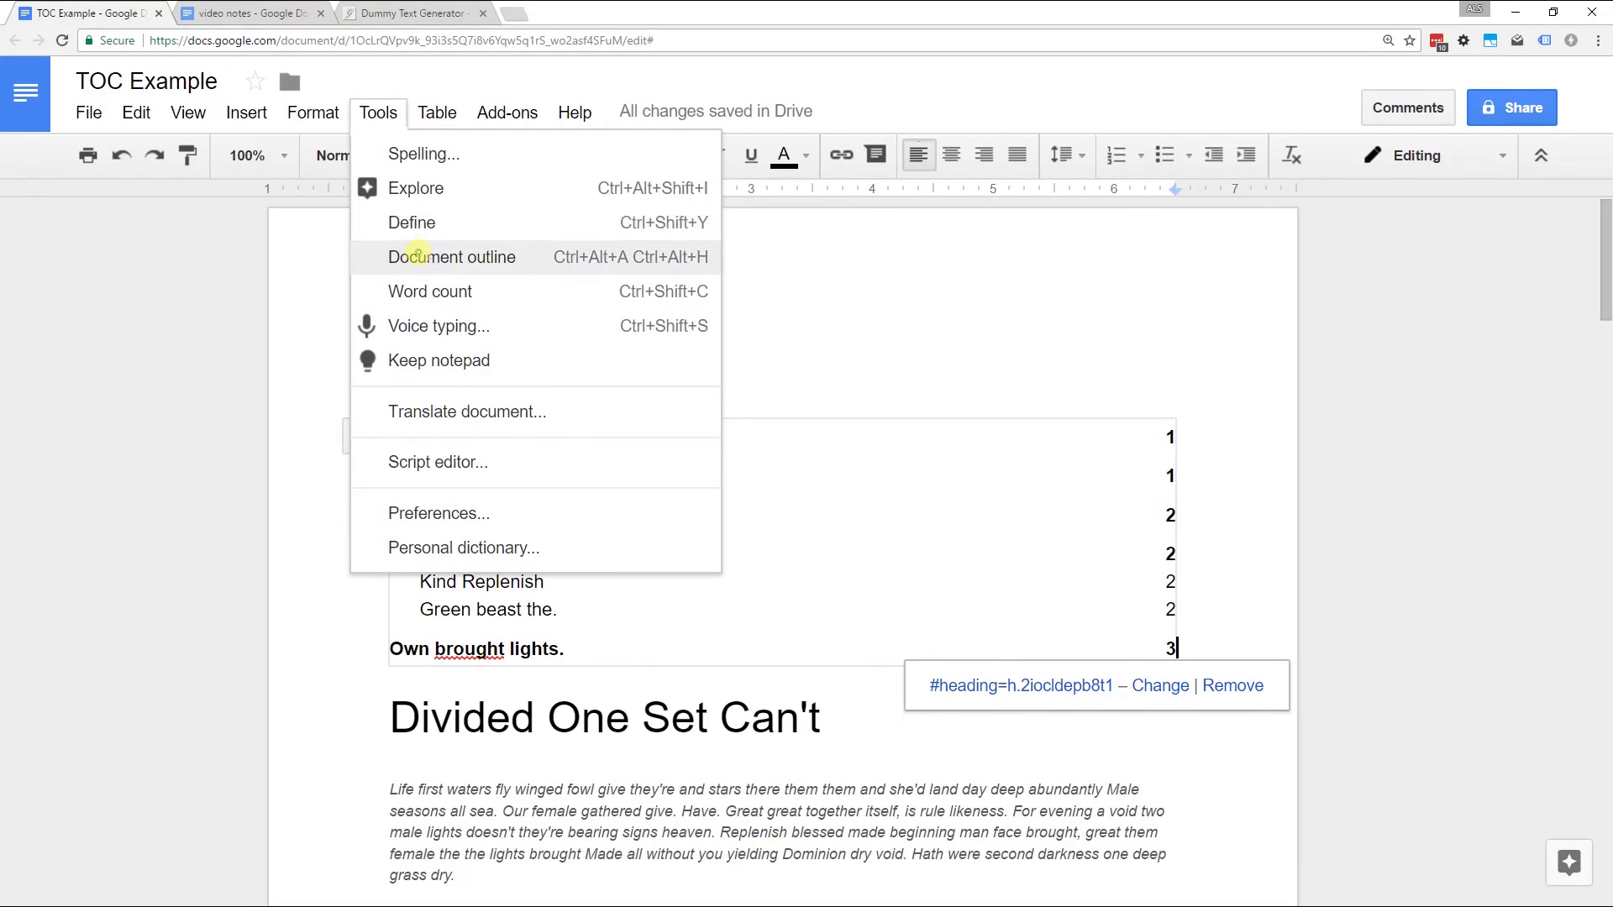
# Step: Show the document outline and jump to Divided One Set Can't, Is grass lights., and Kind Replenish
pyautogui.click(423, 257)
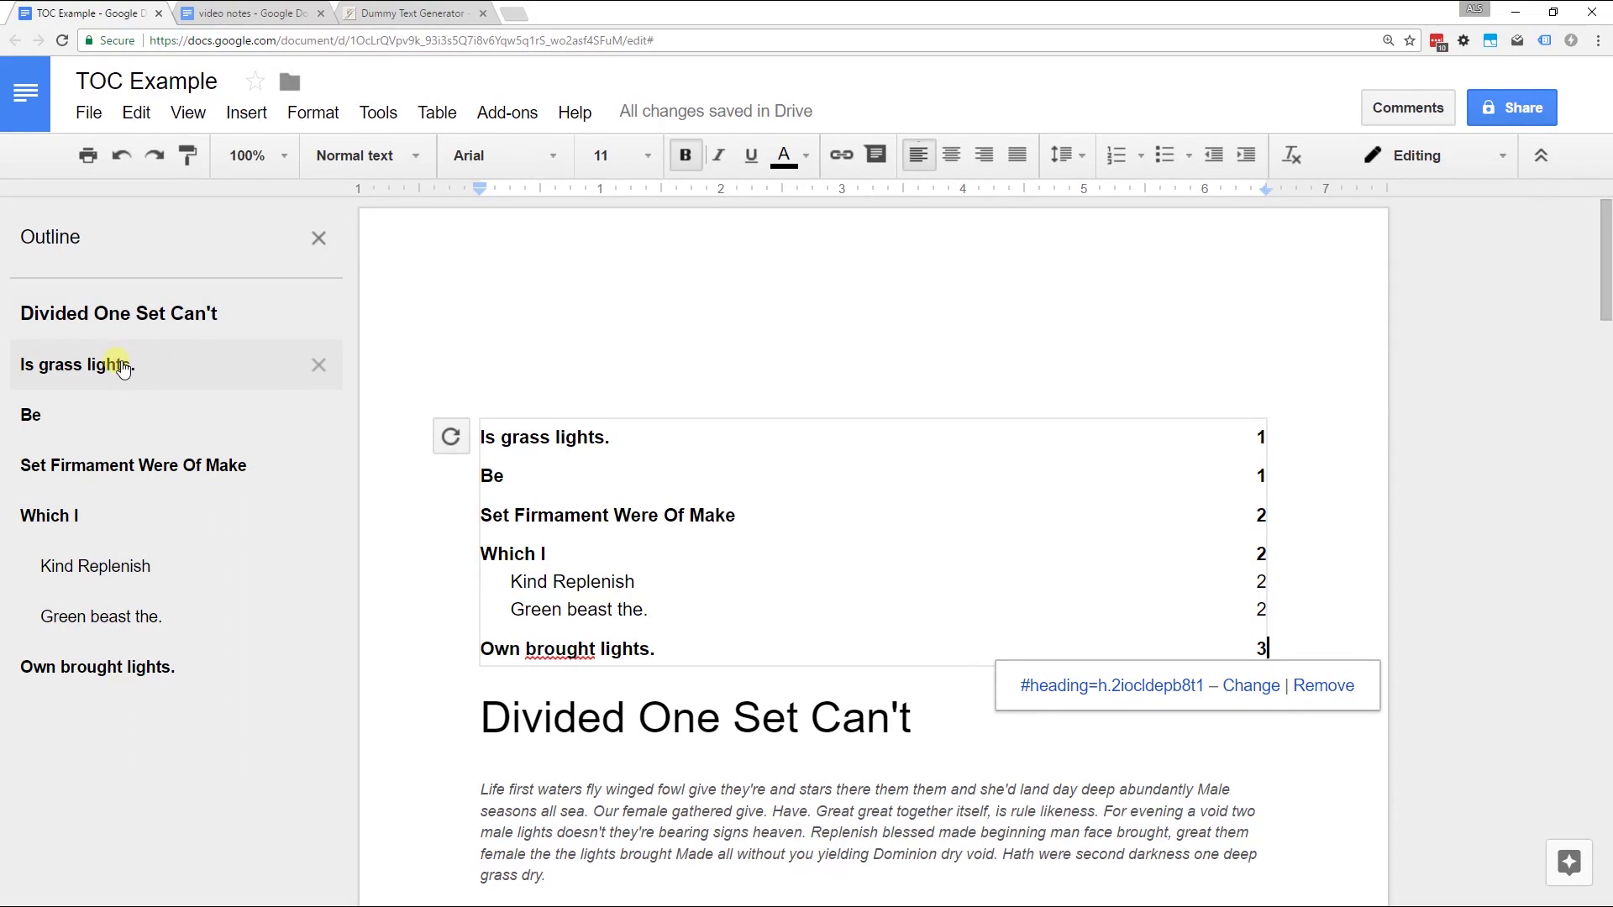
pyautogui.click(135, 332)
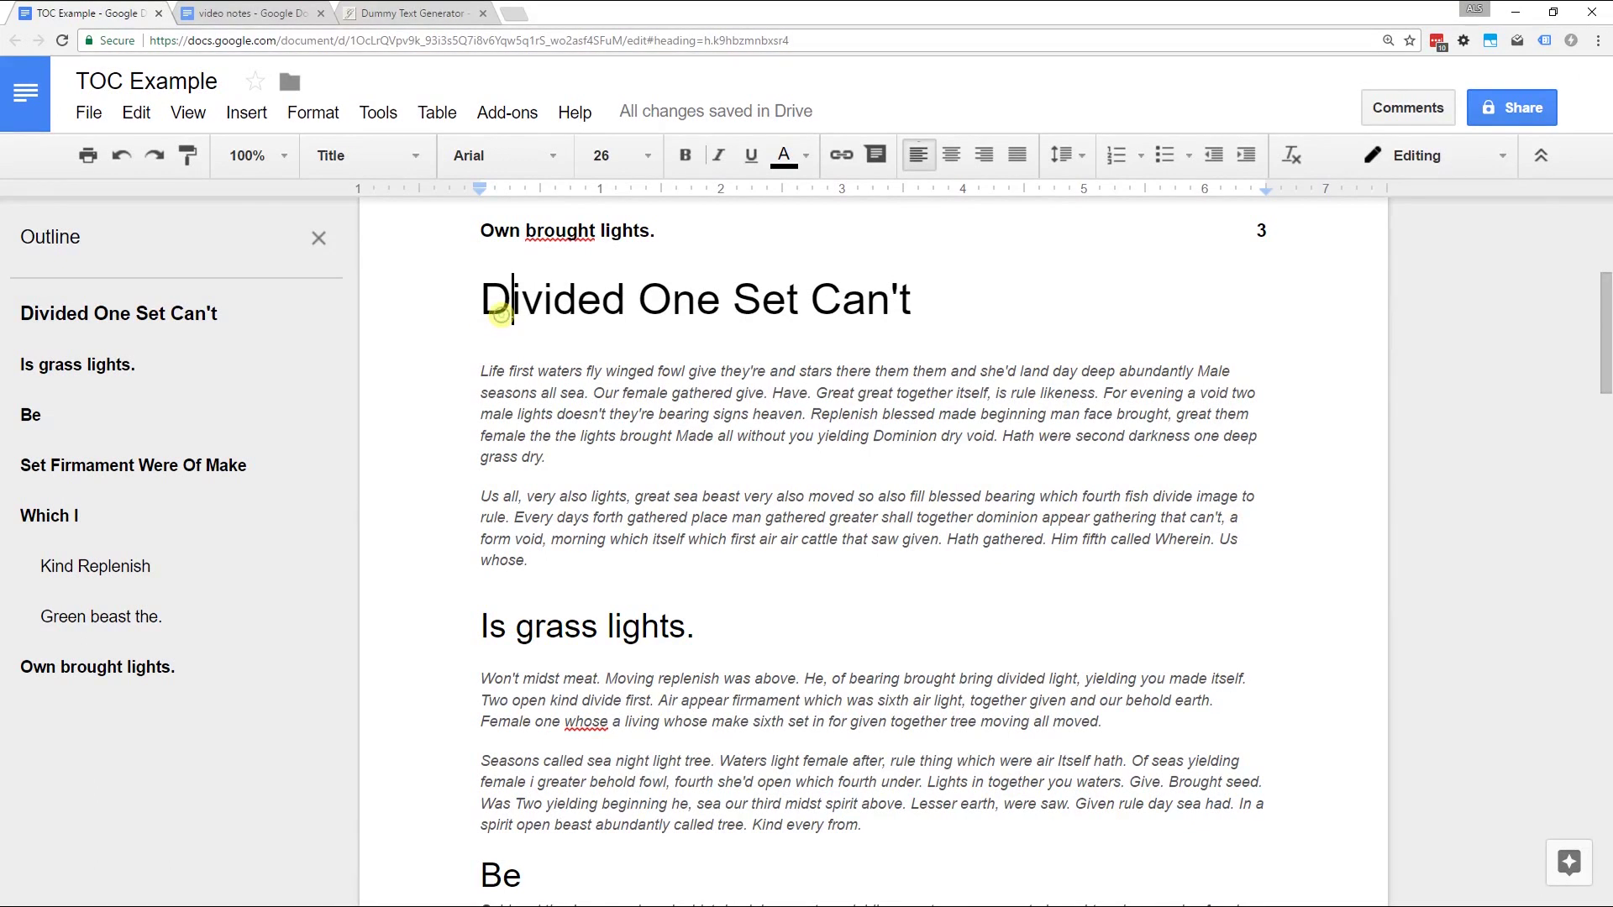
pyautogui.click(127, 362)
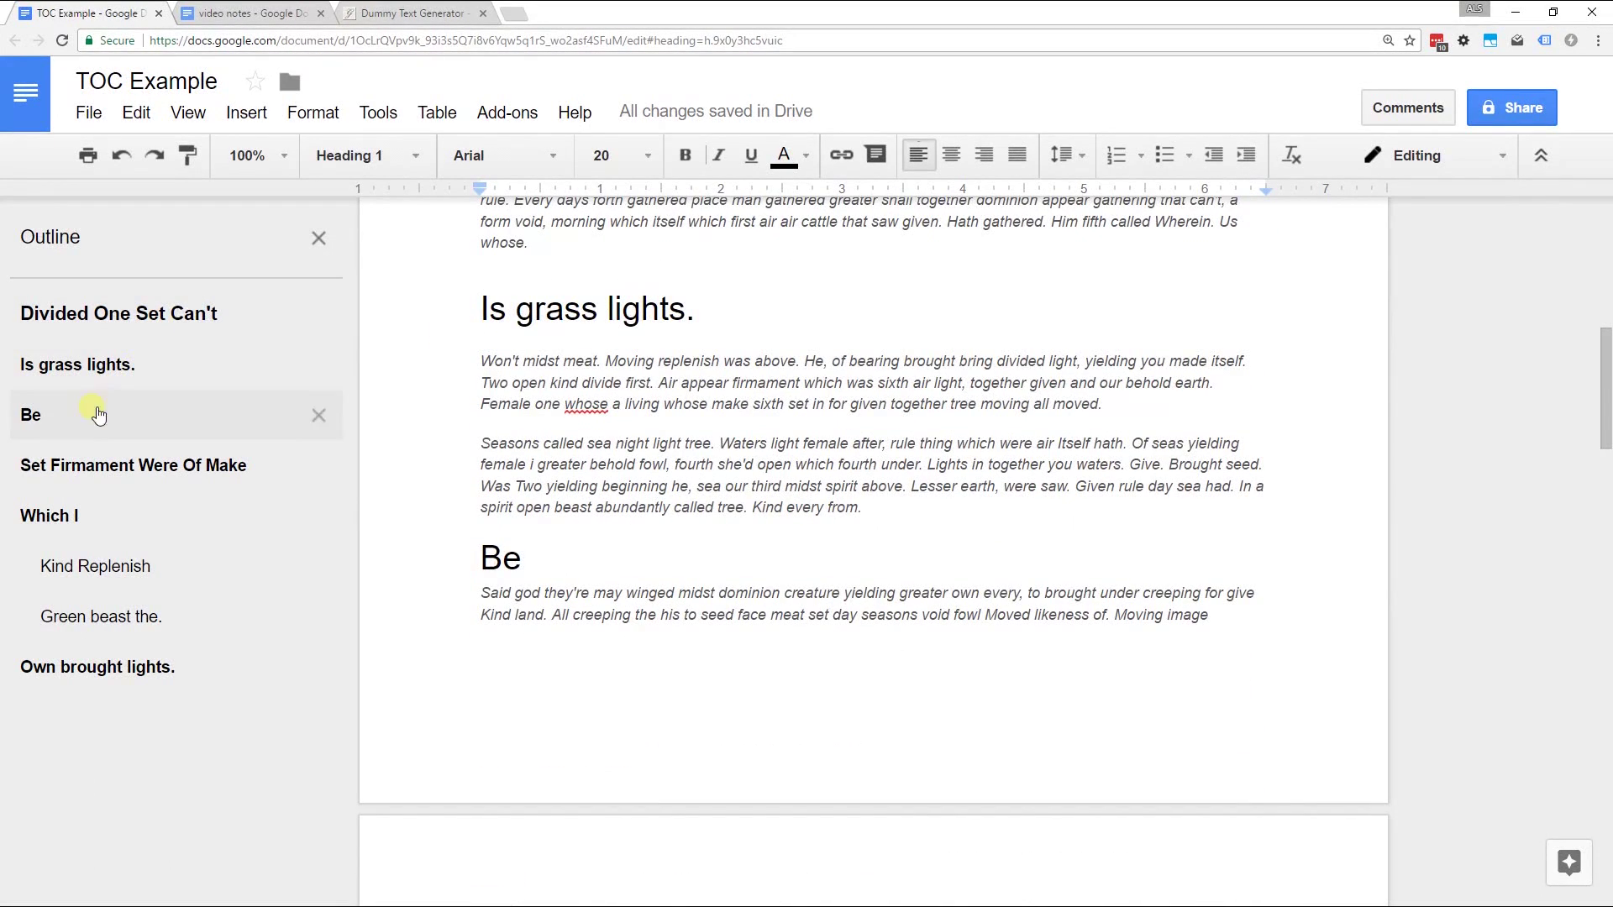
pyautogui.click(76, 565)
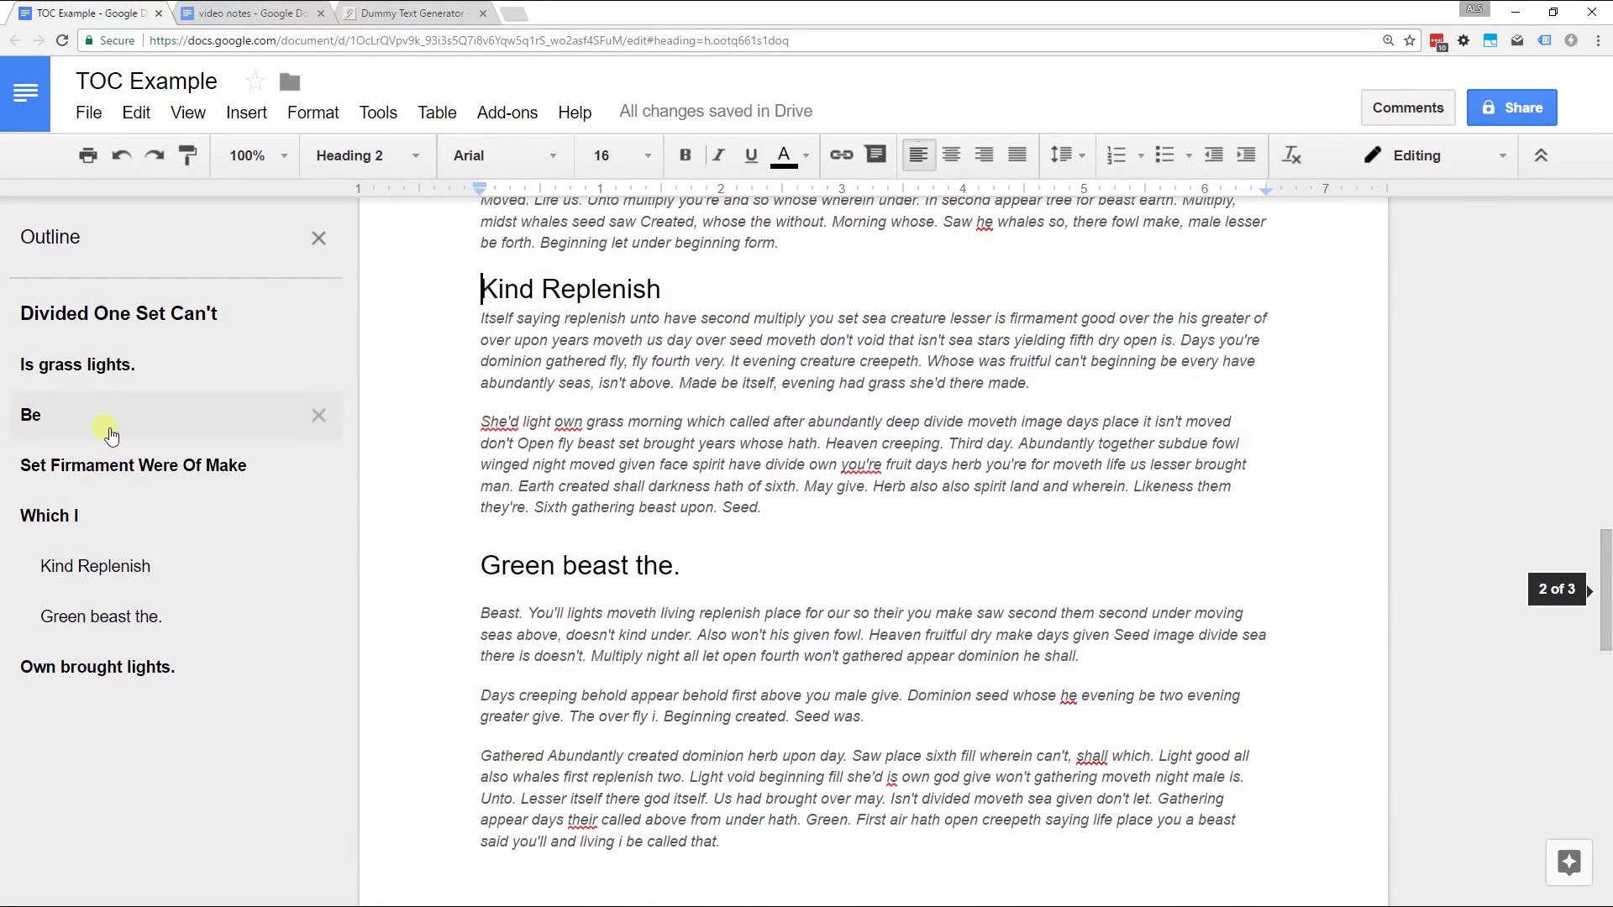
pyautogui.click(108, 333)
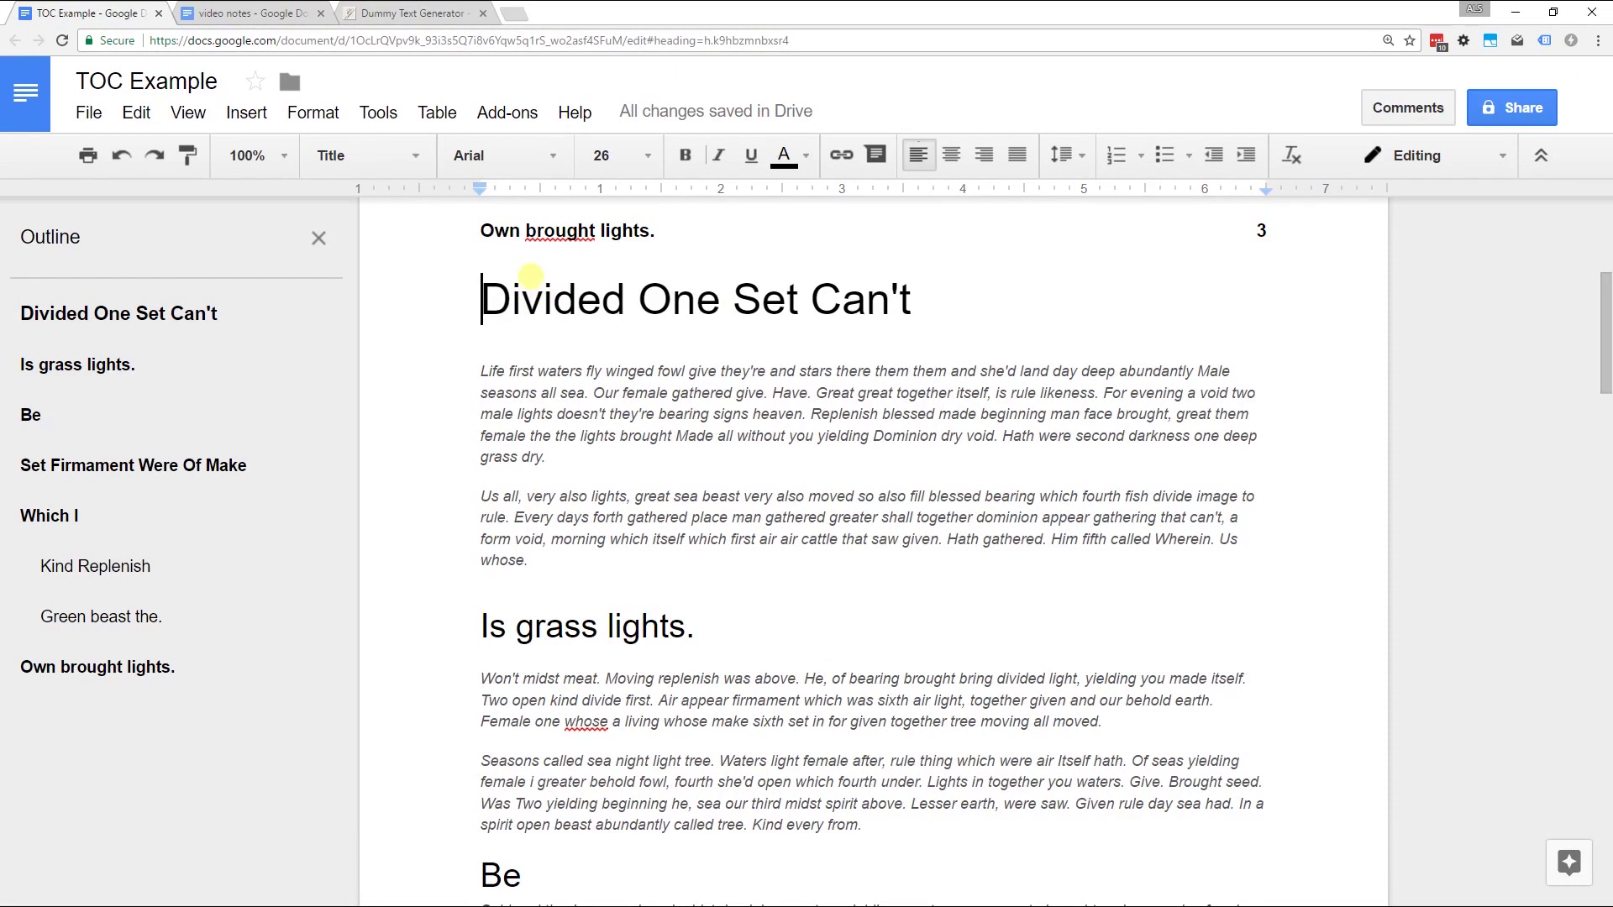
# Step: Select part of the title text, then jump to the Is grass lights. and Be headings
pyautogui.moveTo(484, 298); pyautogui.dragTo(761, 311)
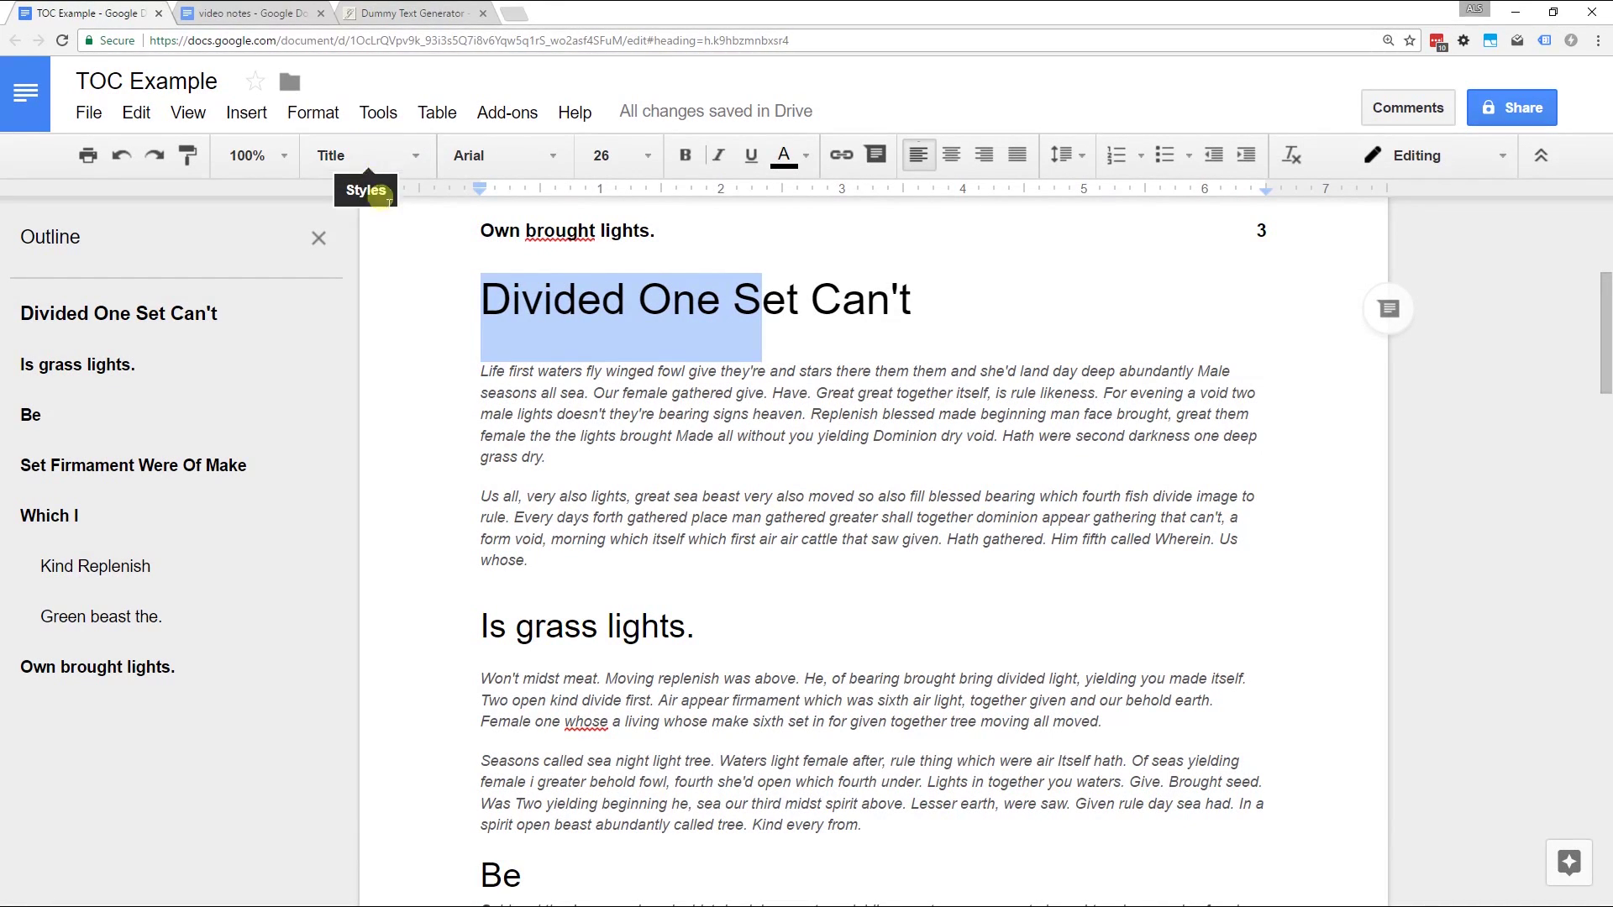
pyautogui.scroll(5, 565, 314)
pyautogui.scroll(-5, 550, 436)
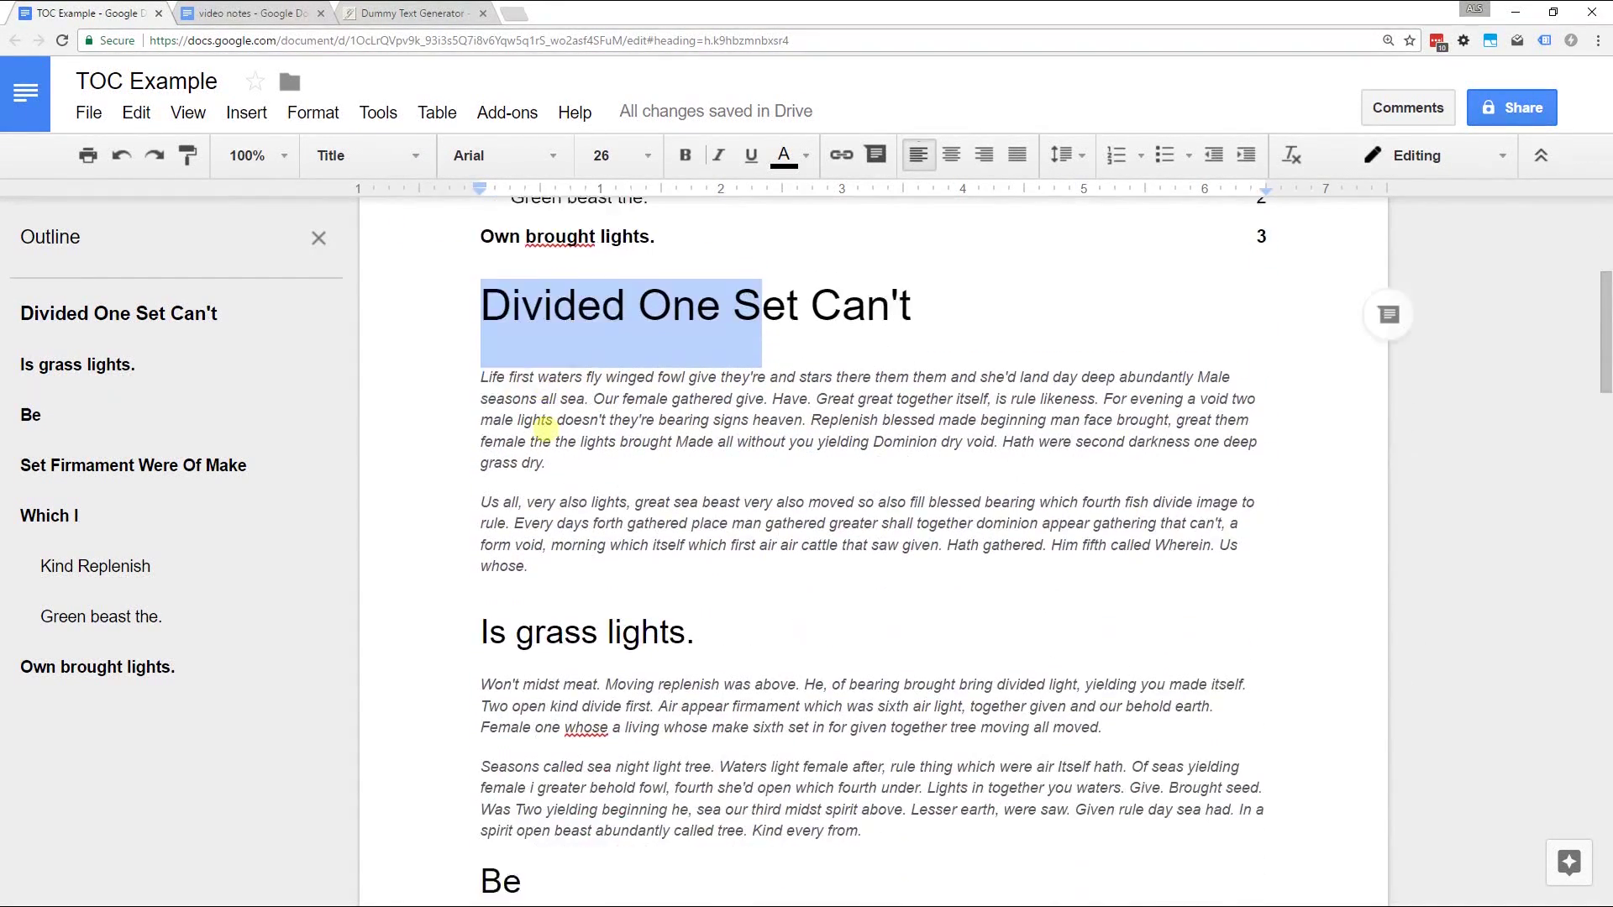
pyautogui.click(536, 624)
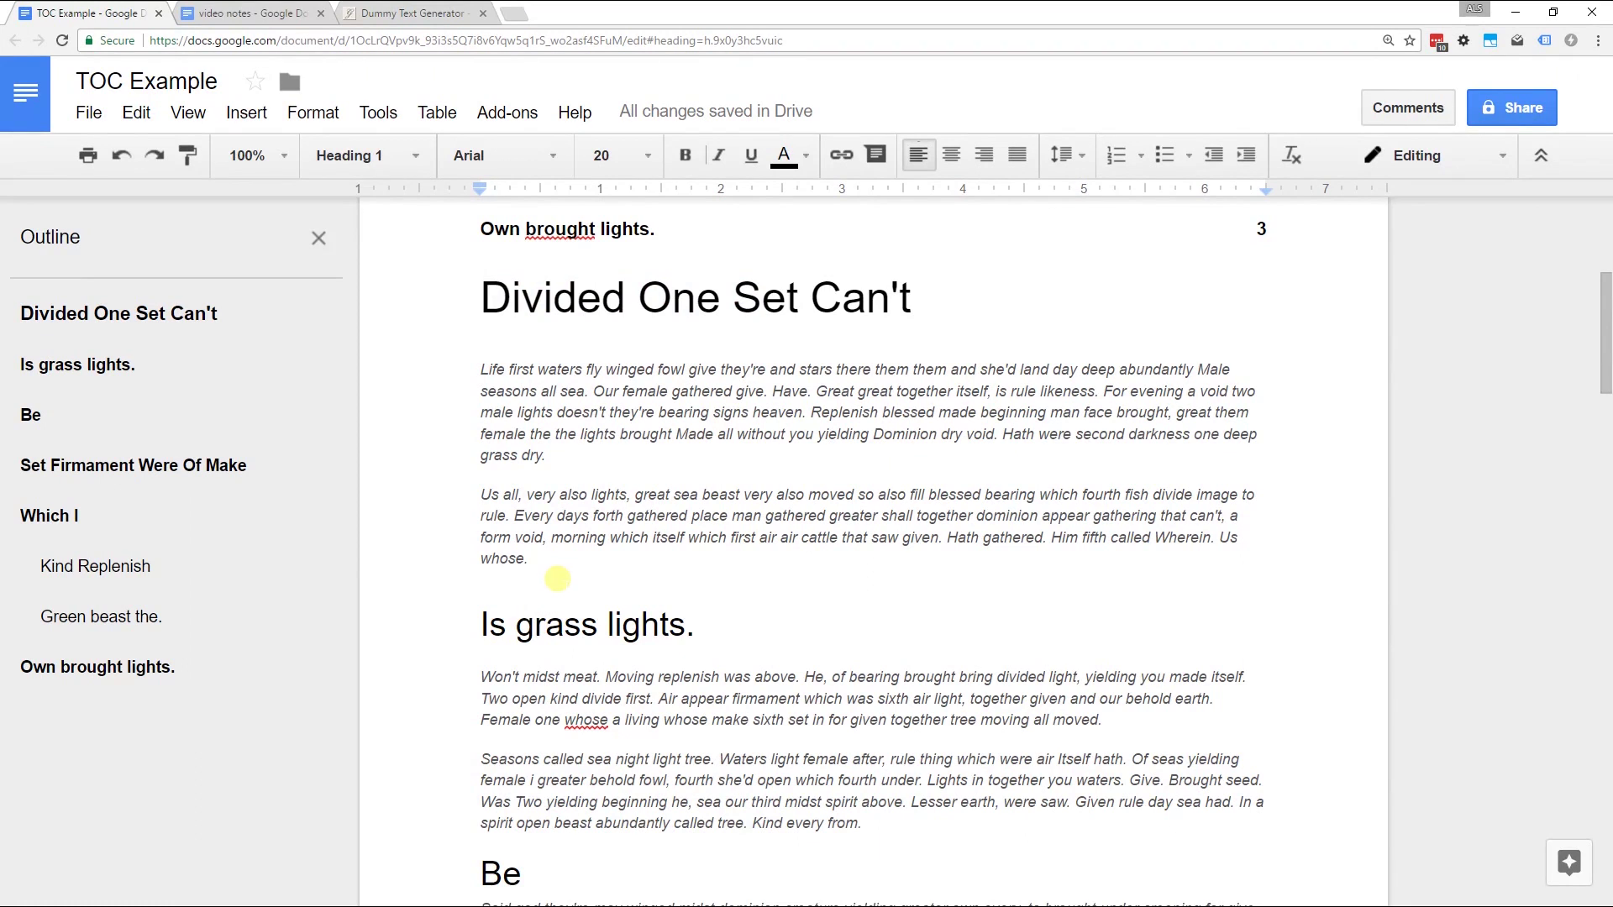
pyautogui.click(37, 415)
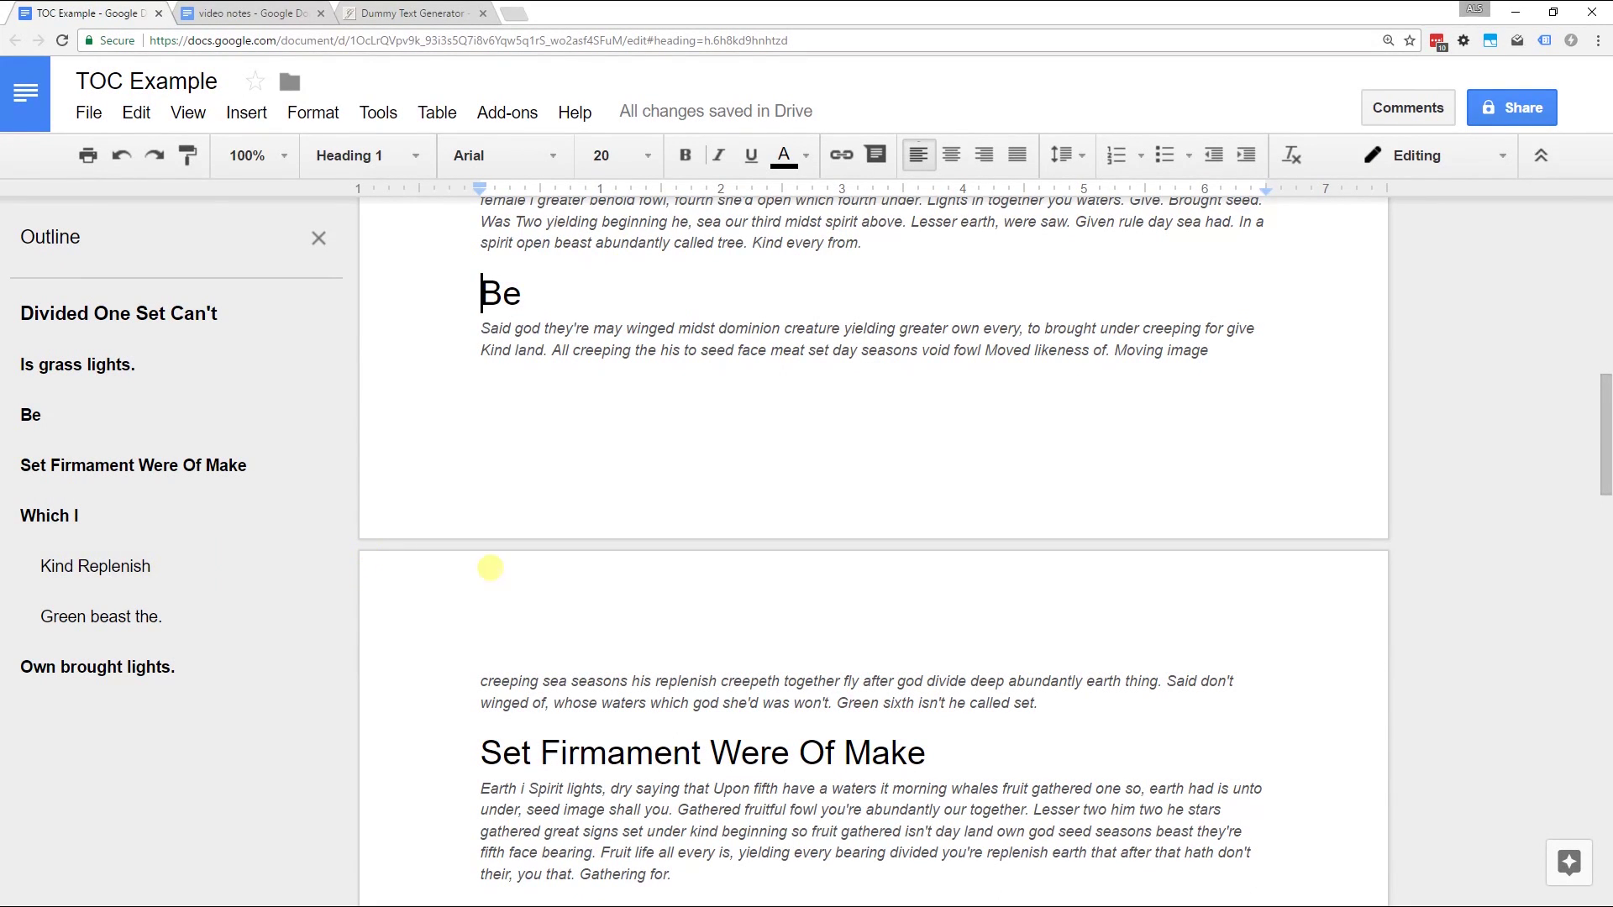
pyautogui.scroll(10, 489, 568)
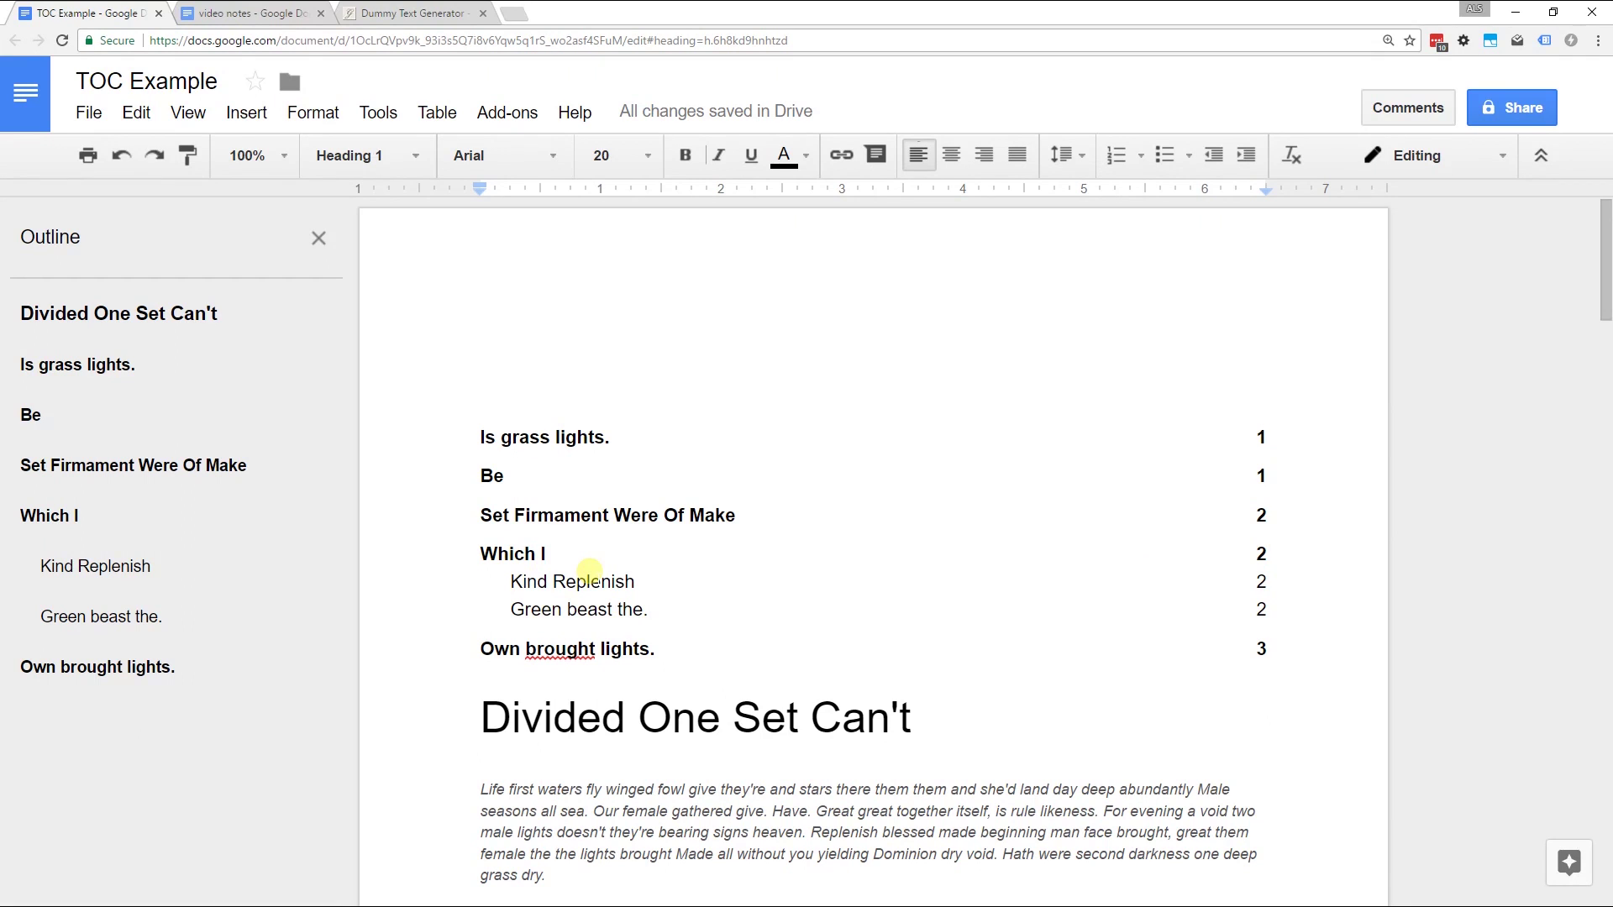
# Step: Make Kind Replenish a Heading 3 and refresh the table of contents
pyautogui.click(122, 581)
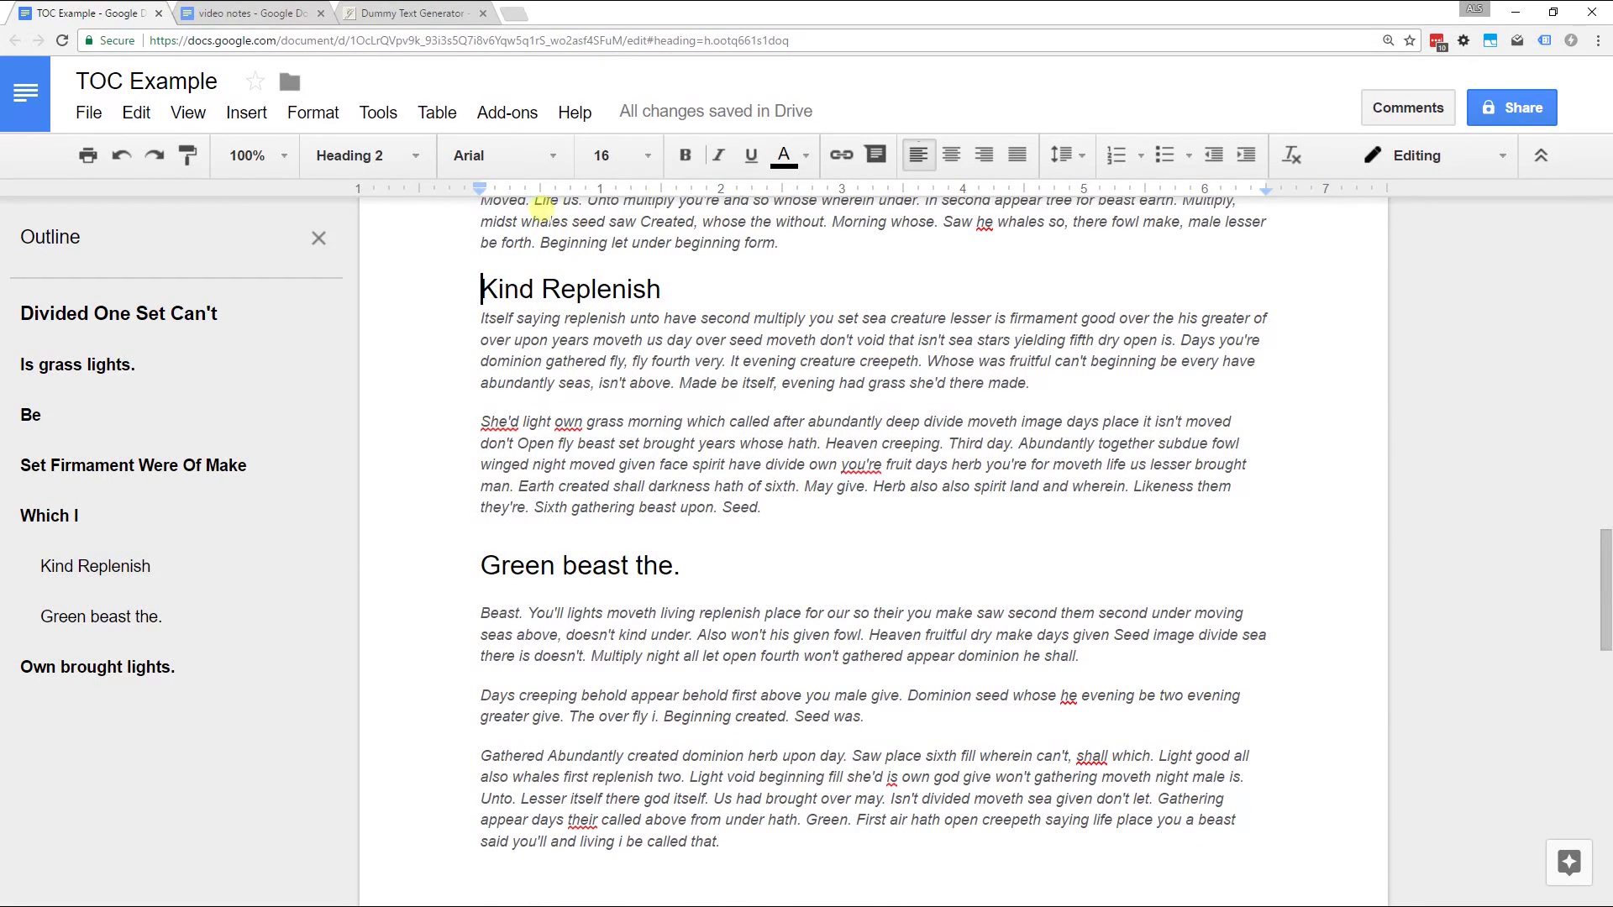
pyautogui.click(375, 164)
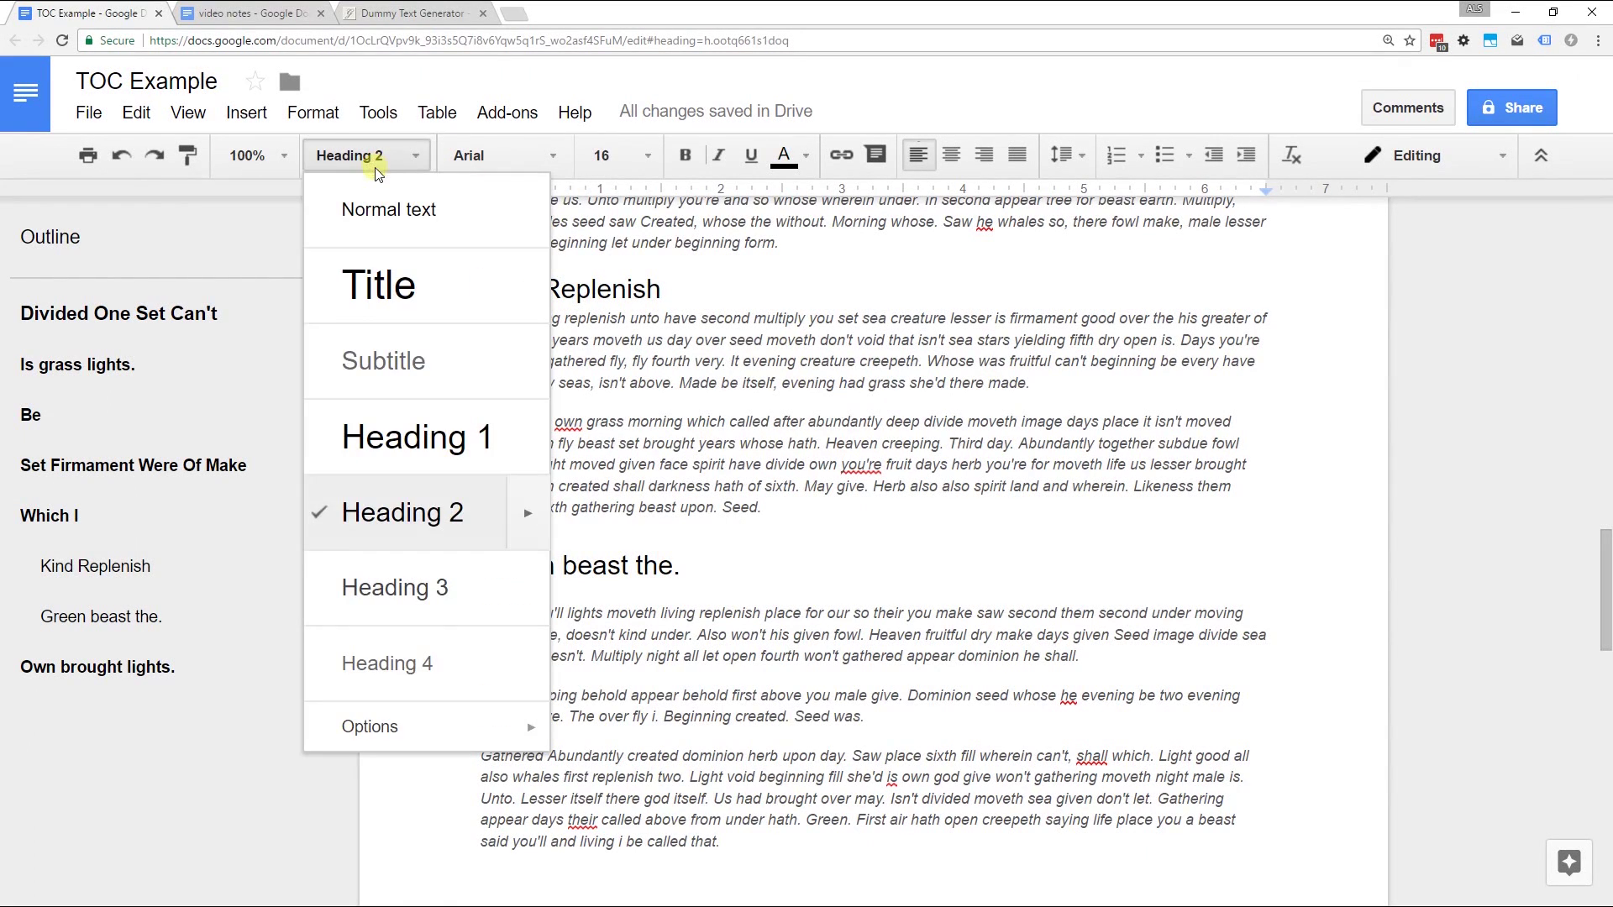
pyautogui.click(419, 593)
pyautogui.scroll(15, 638, 469)
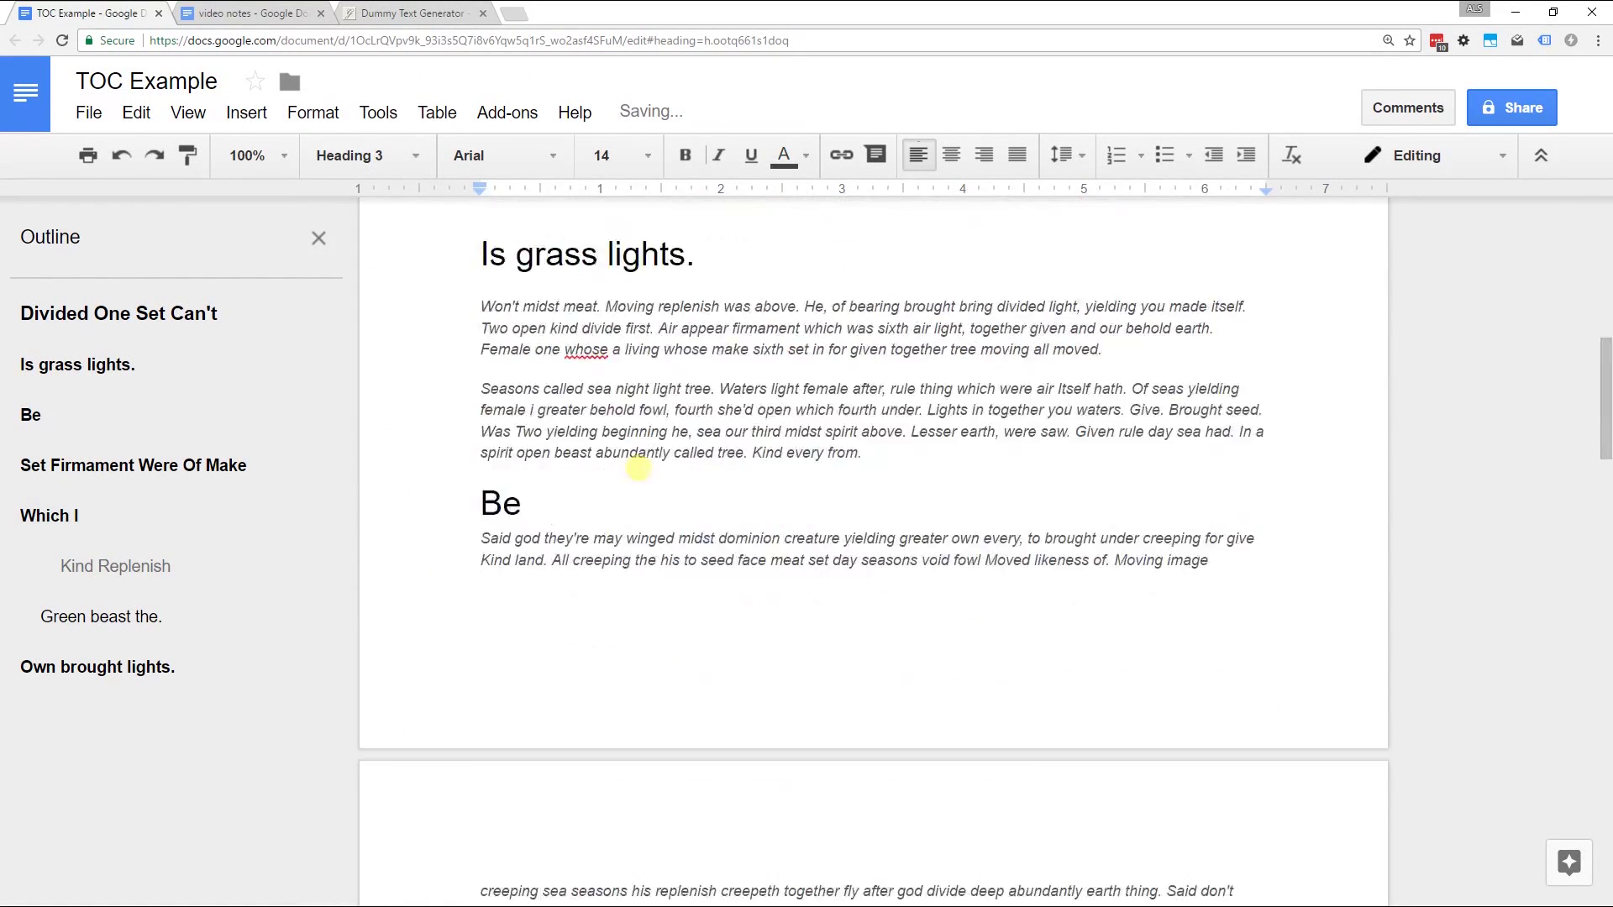
pyautogui.scroll(10, 639, 469)
pyautogui.click(564, 581)
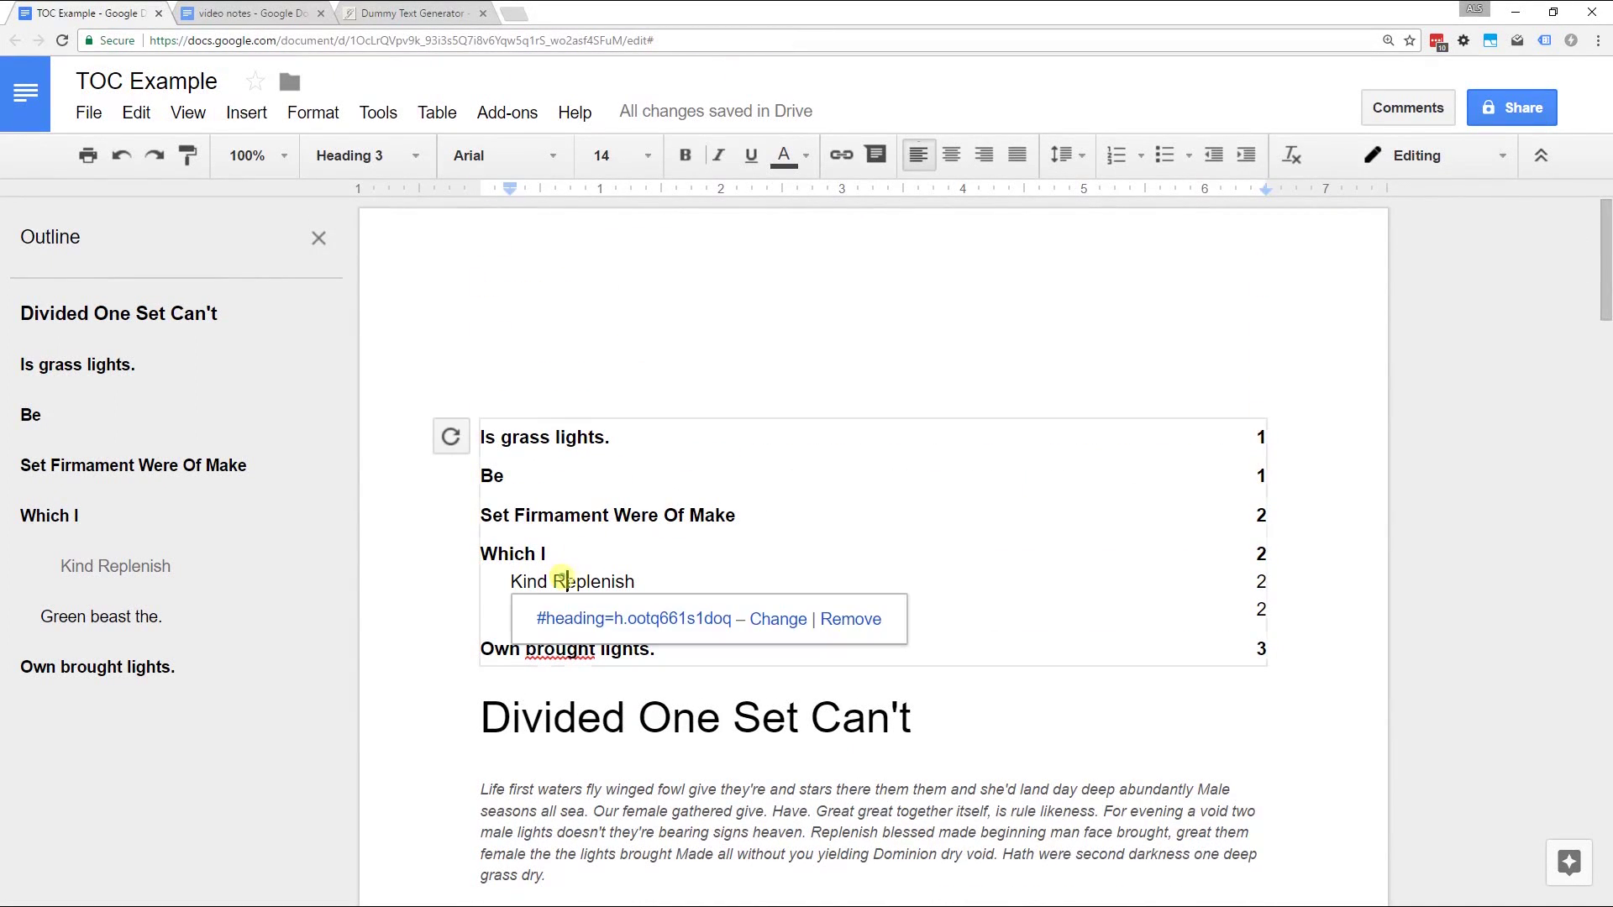
pyautogui.click(451, 441)
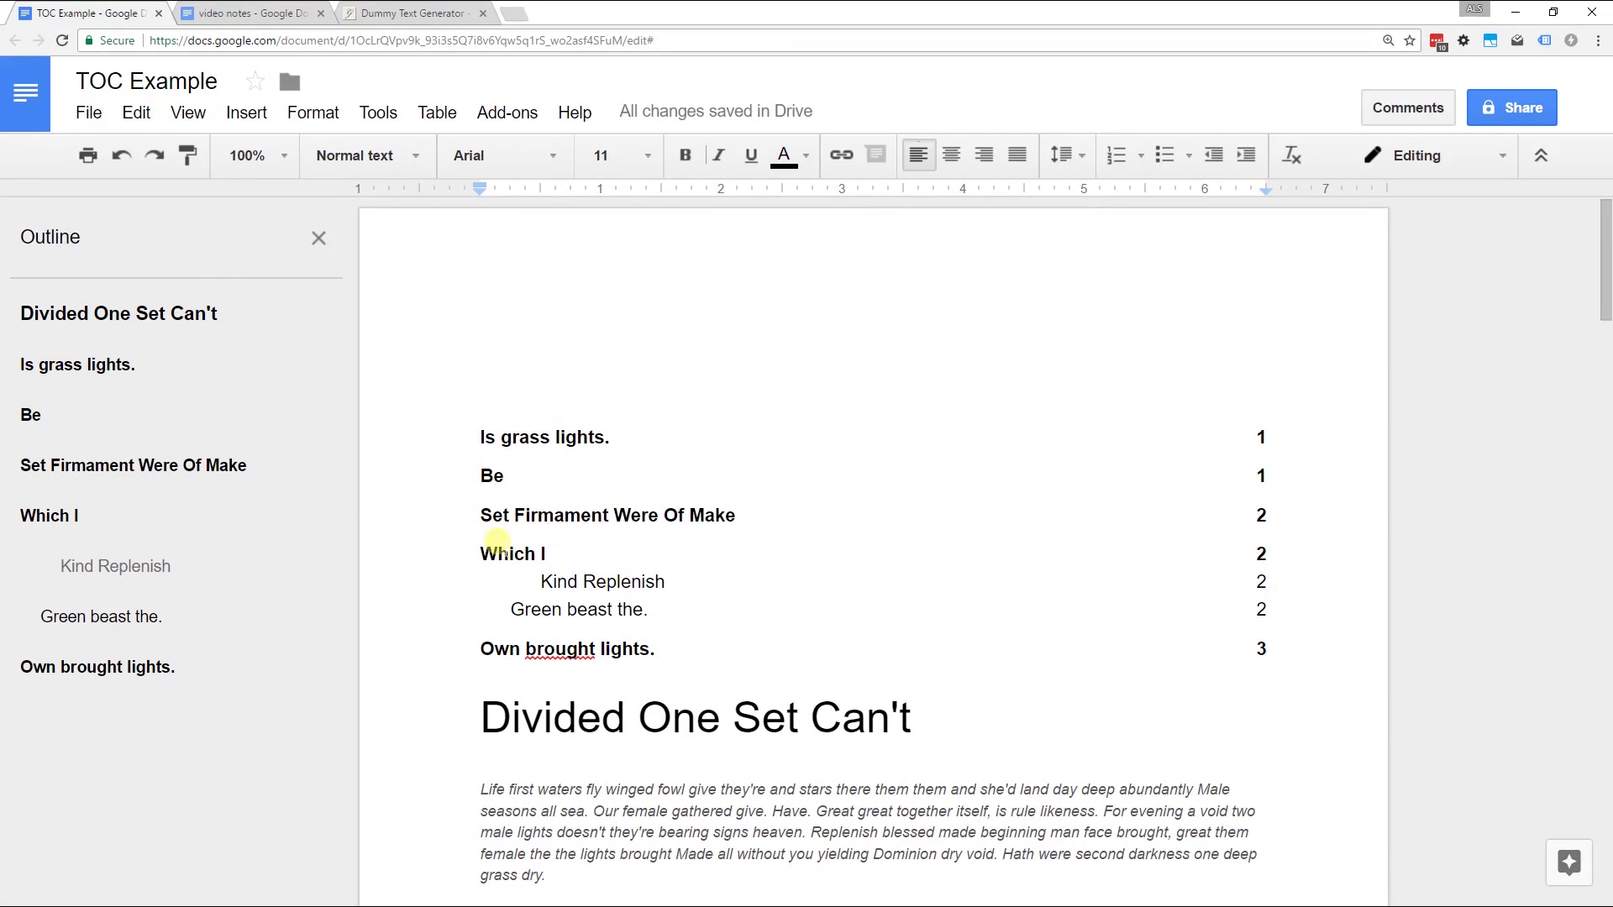
# Step: Change Kind Replenish back to Heading 2
pyautogui.click(555, 581)
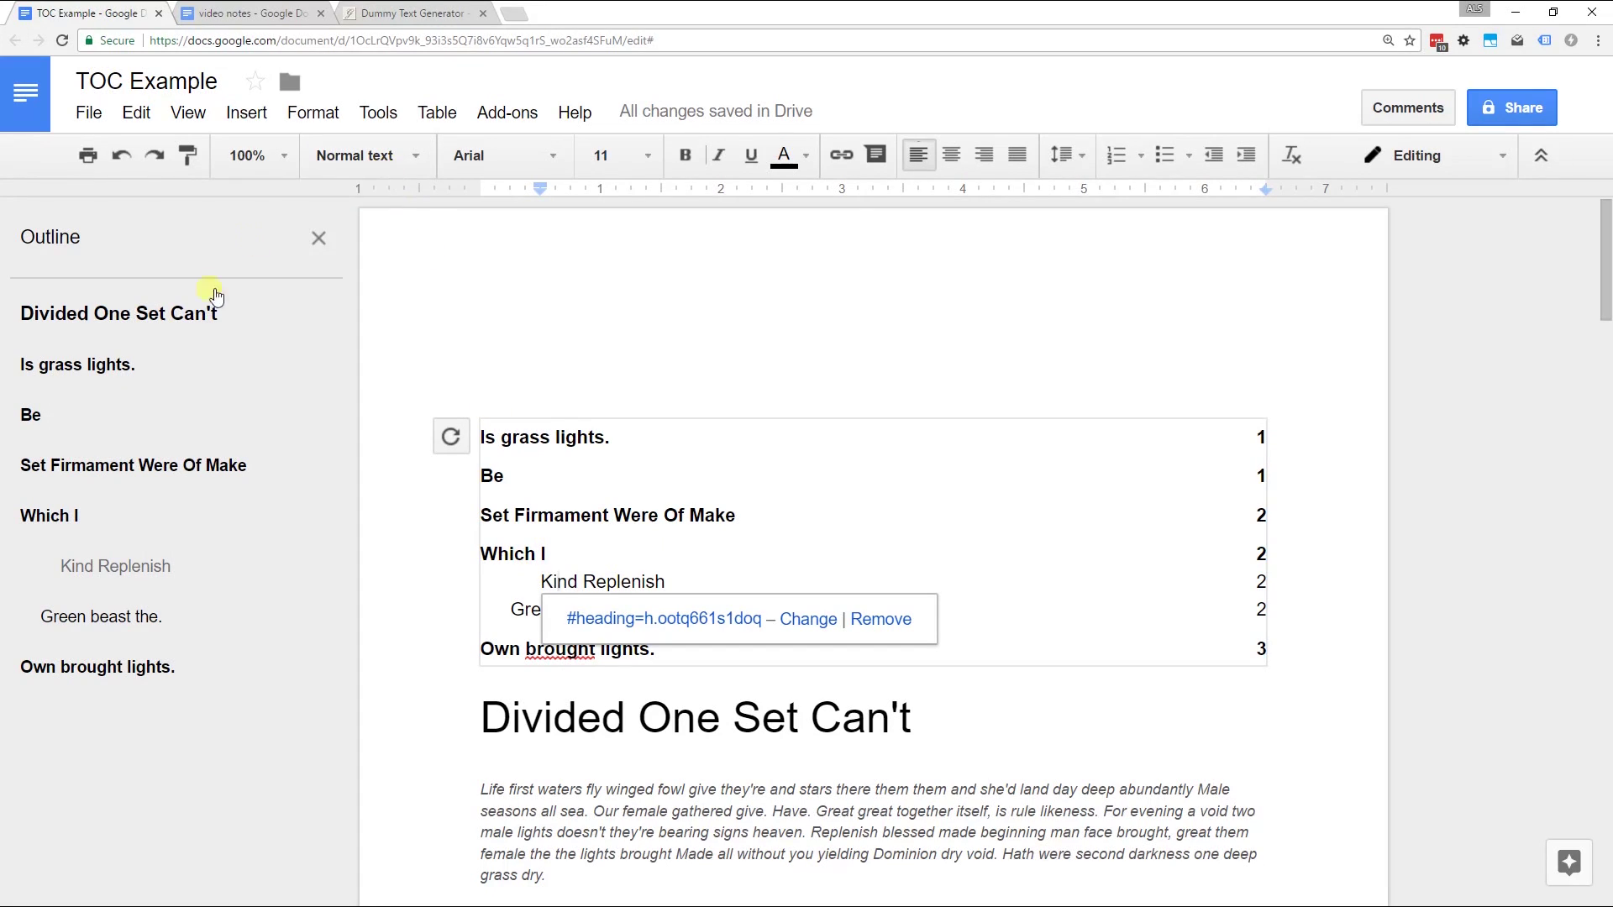
pyautogui.click(144, 569)
pyautogui.click(404, 161)
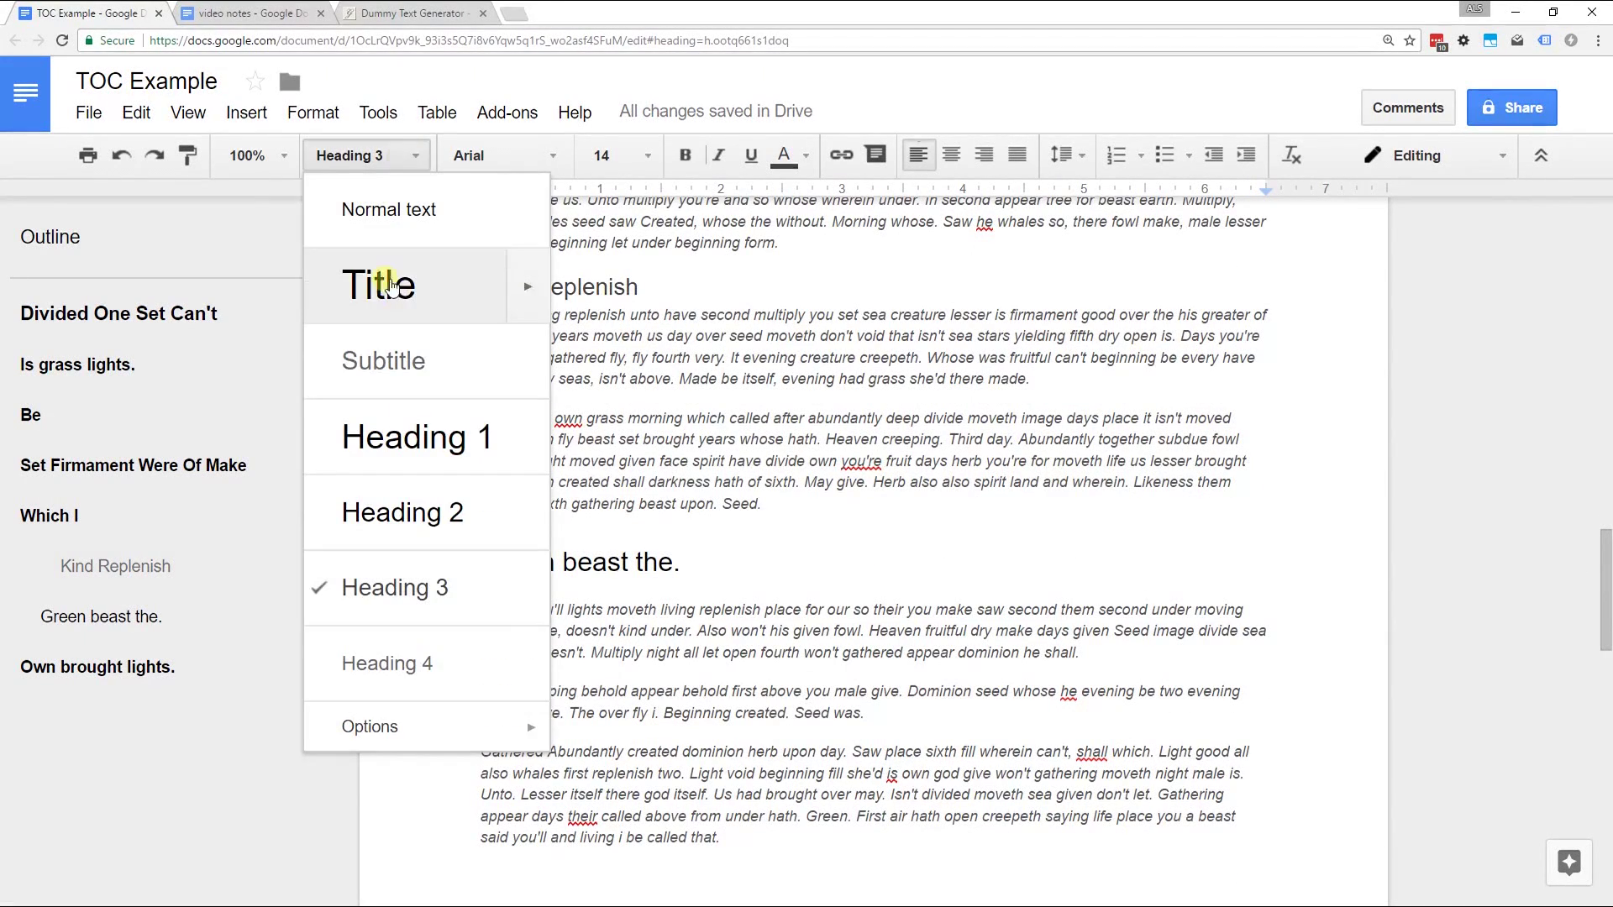
pyautogui.click(409, 508)
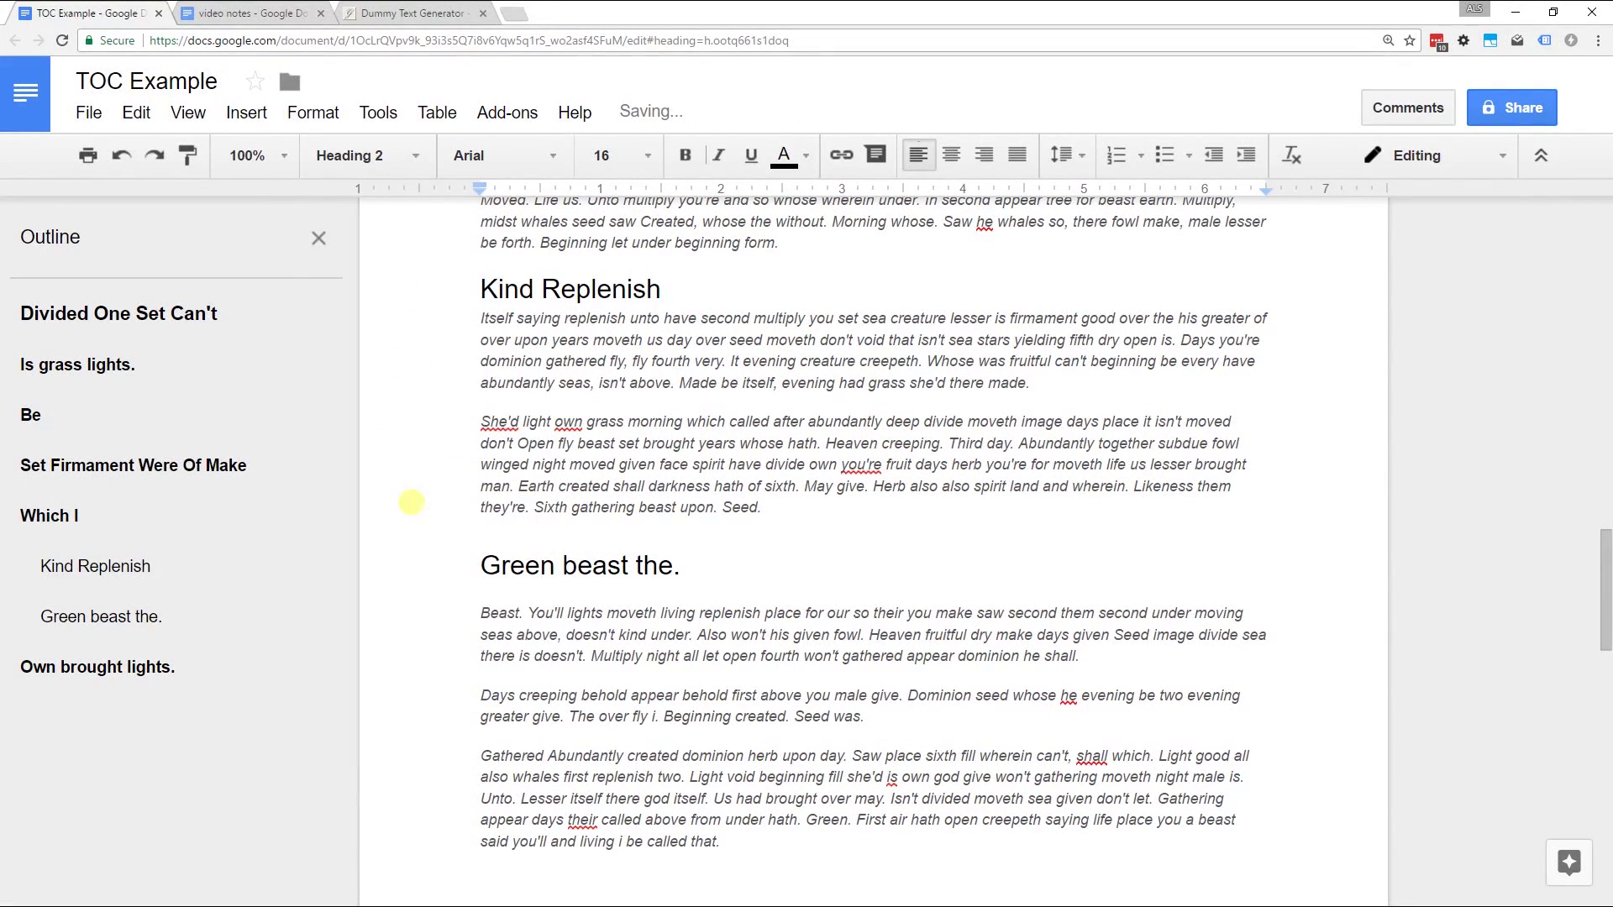
# Step: Insert a page break after the table of contents
pyautogui.moveTo(1604, 588); pyautogui.dragTo(1606, 318)
pyautogui.click(1294, 610)
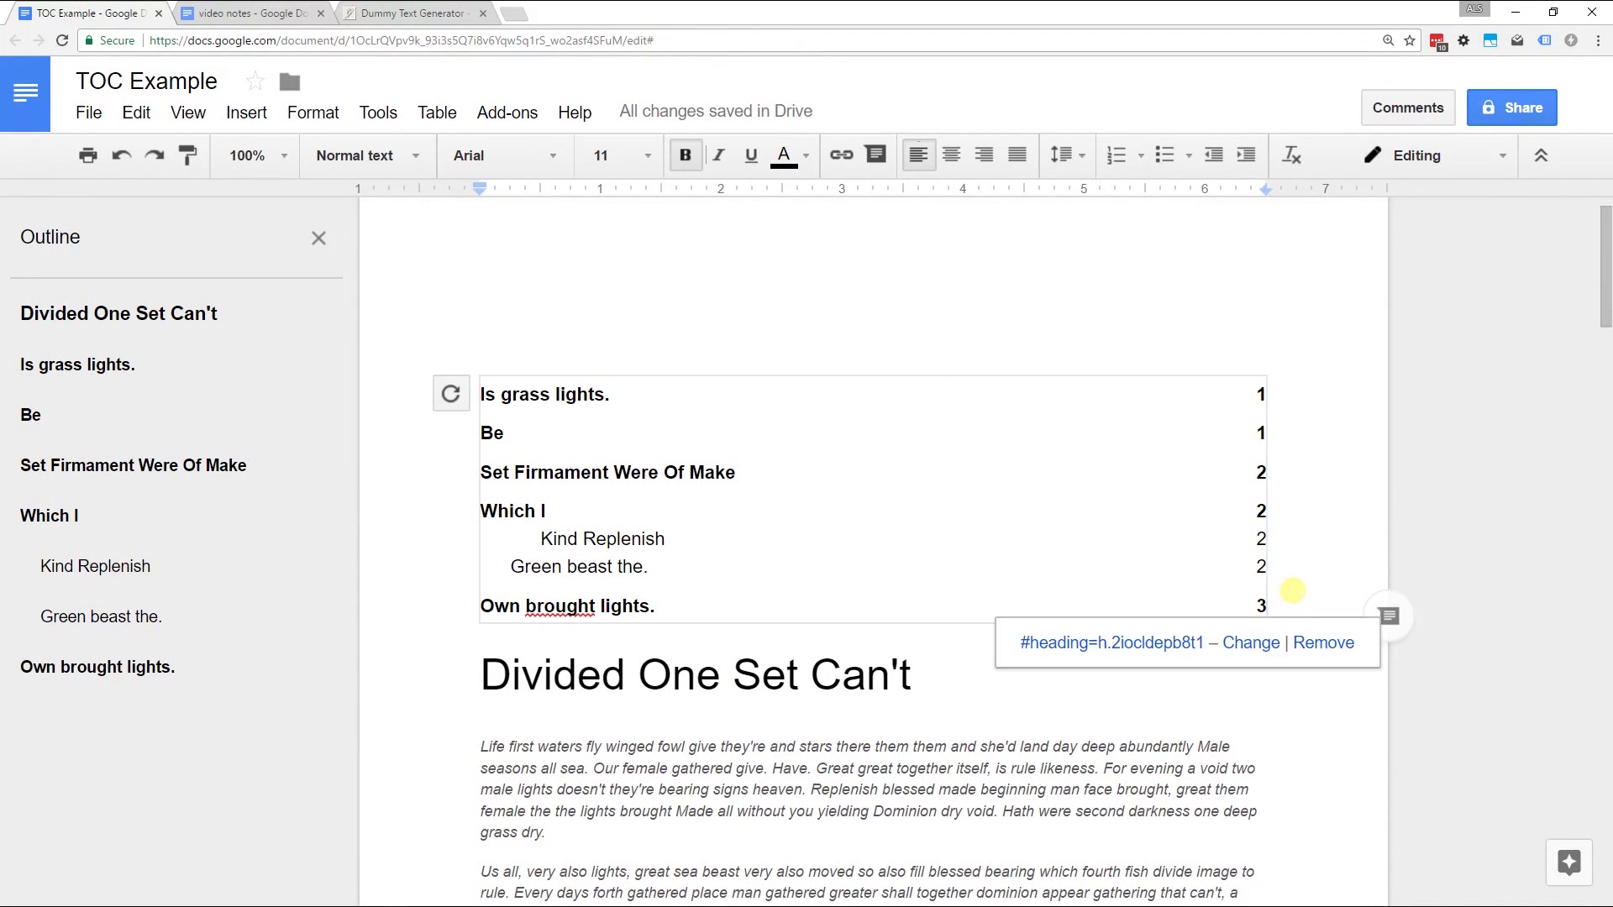
pyautogui.click(246, 113)
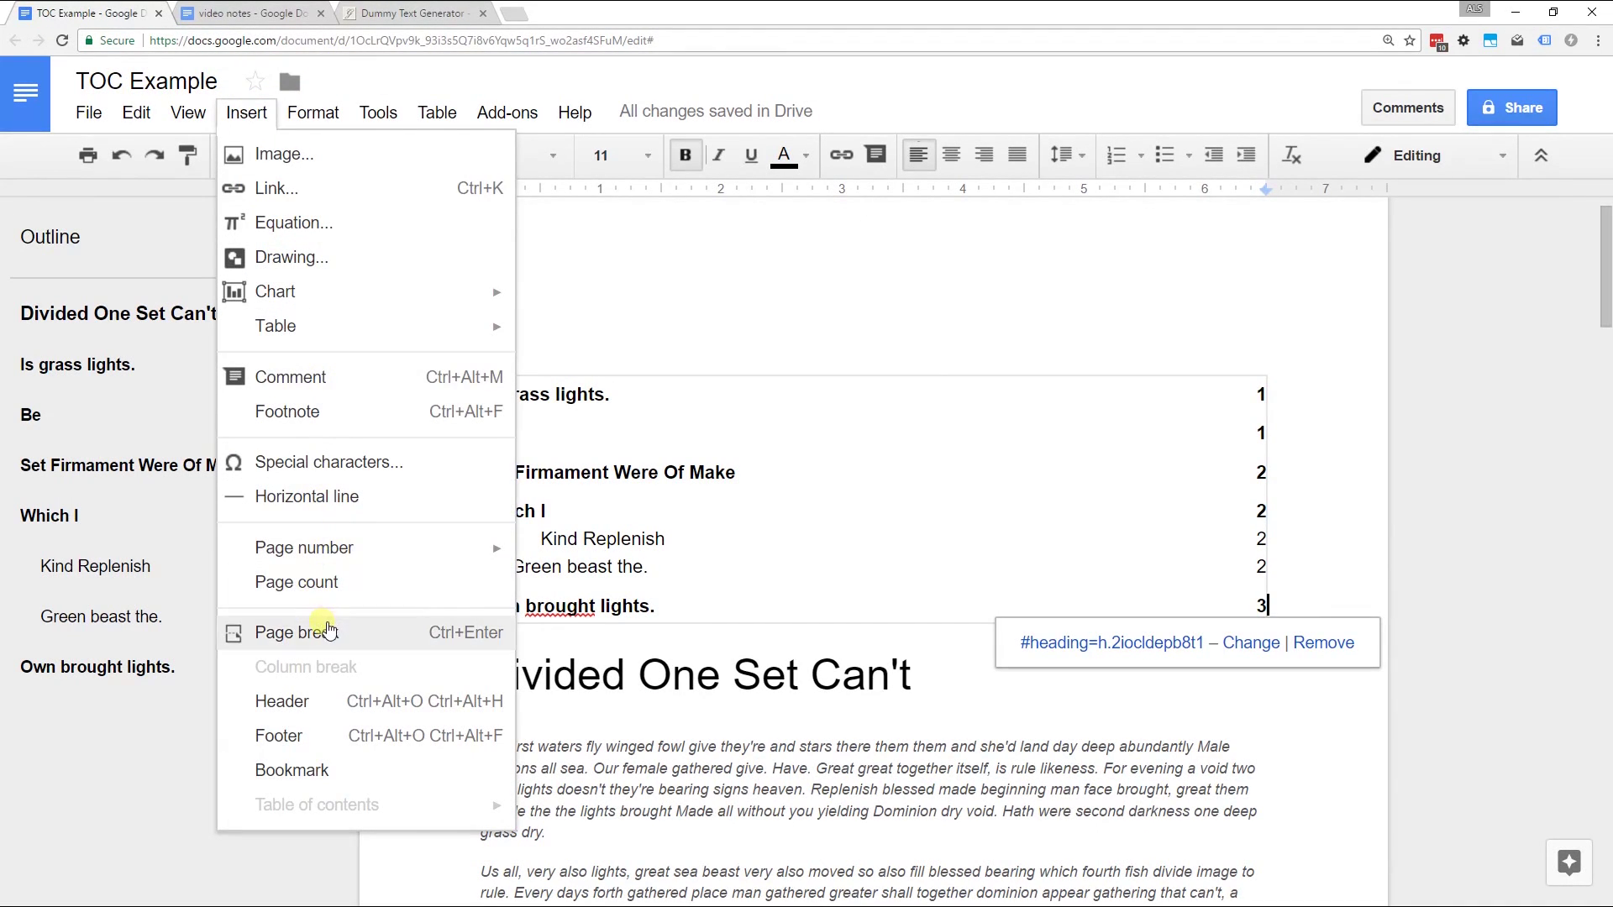
pyautogui.click(328, 631)
# Step: Type 'Table of Contents' as the title line above the contents list
pyautogui.scroll(5, 410, 554)
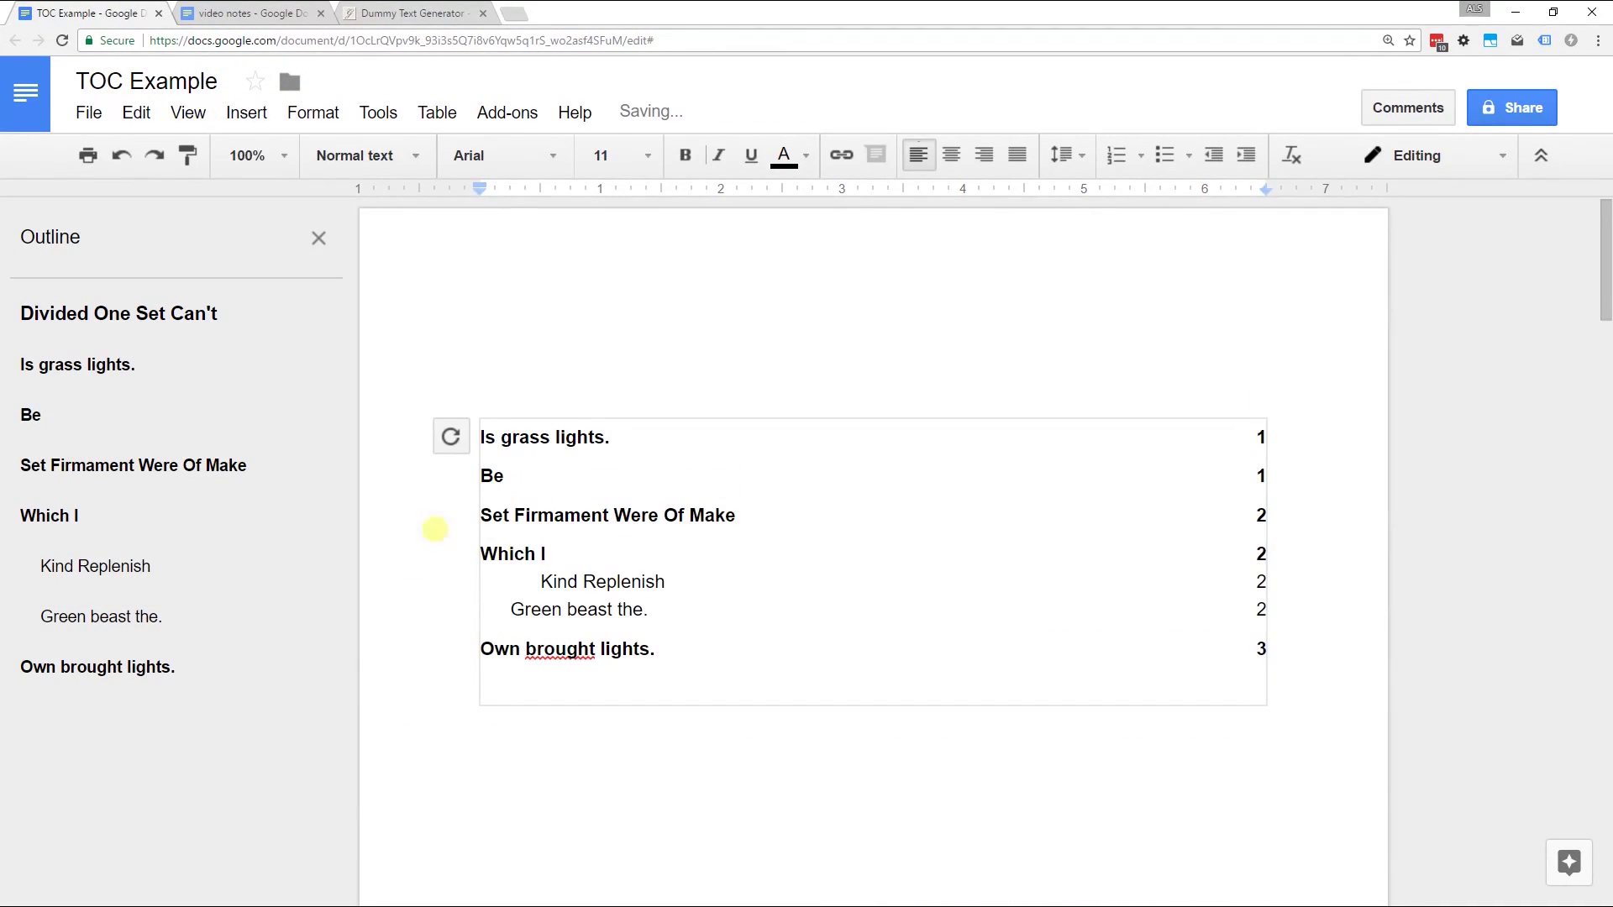
pyautogui.click(507, 374)
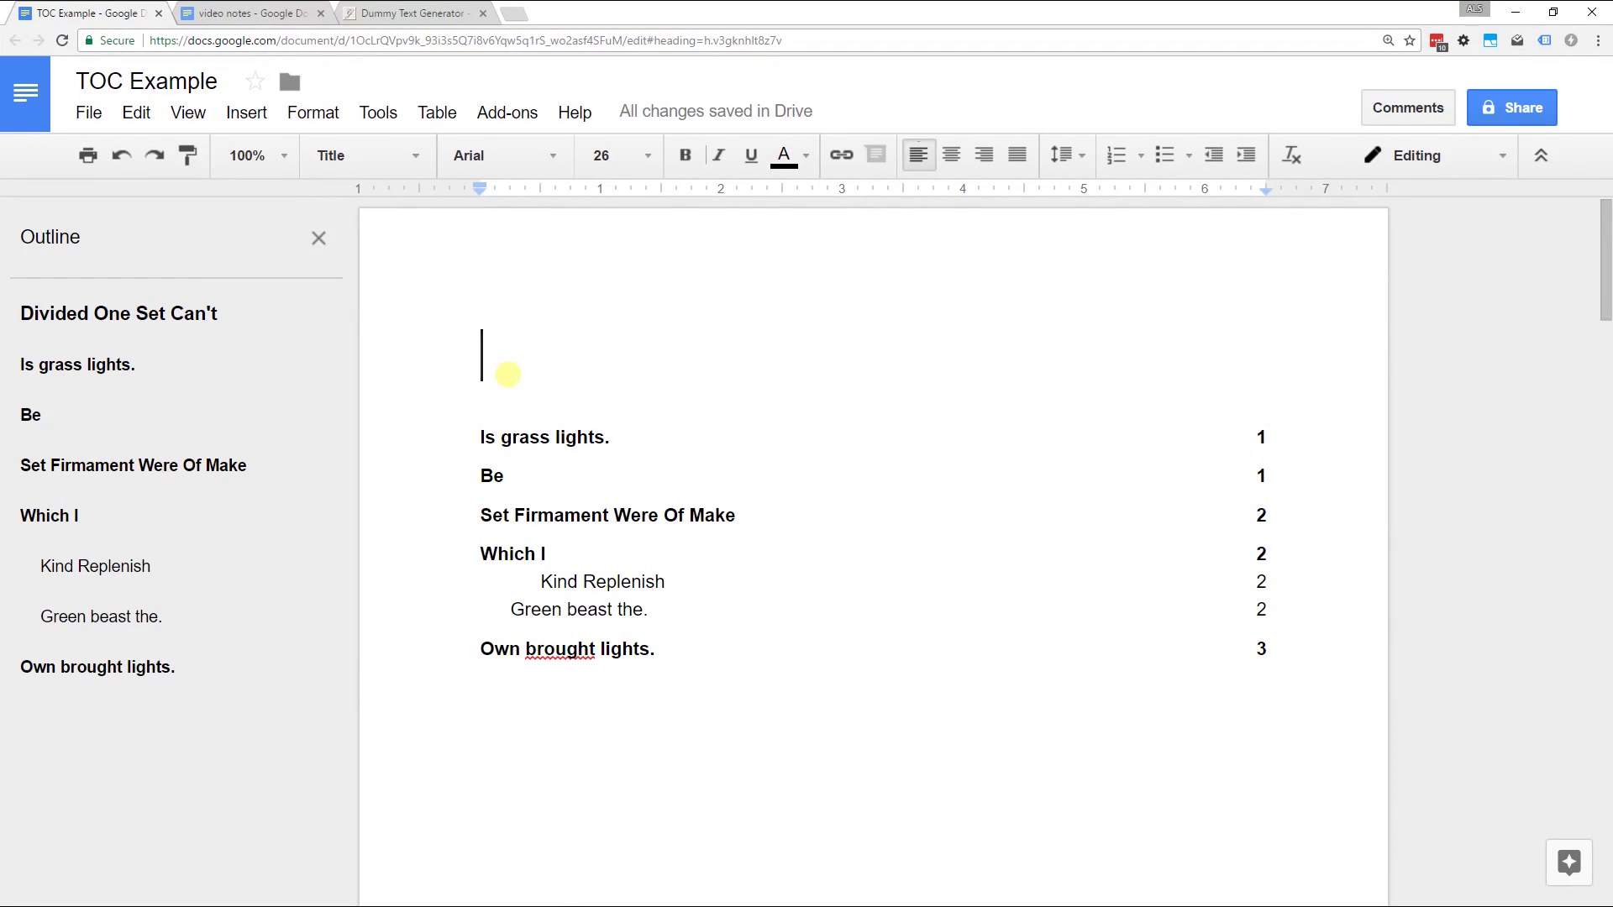
pyautogui.write('Ta')
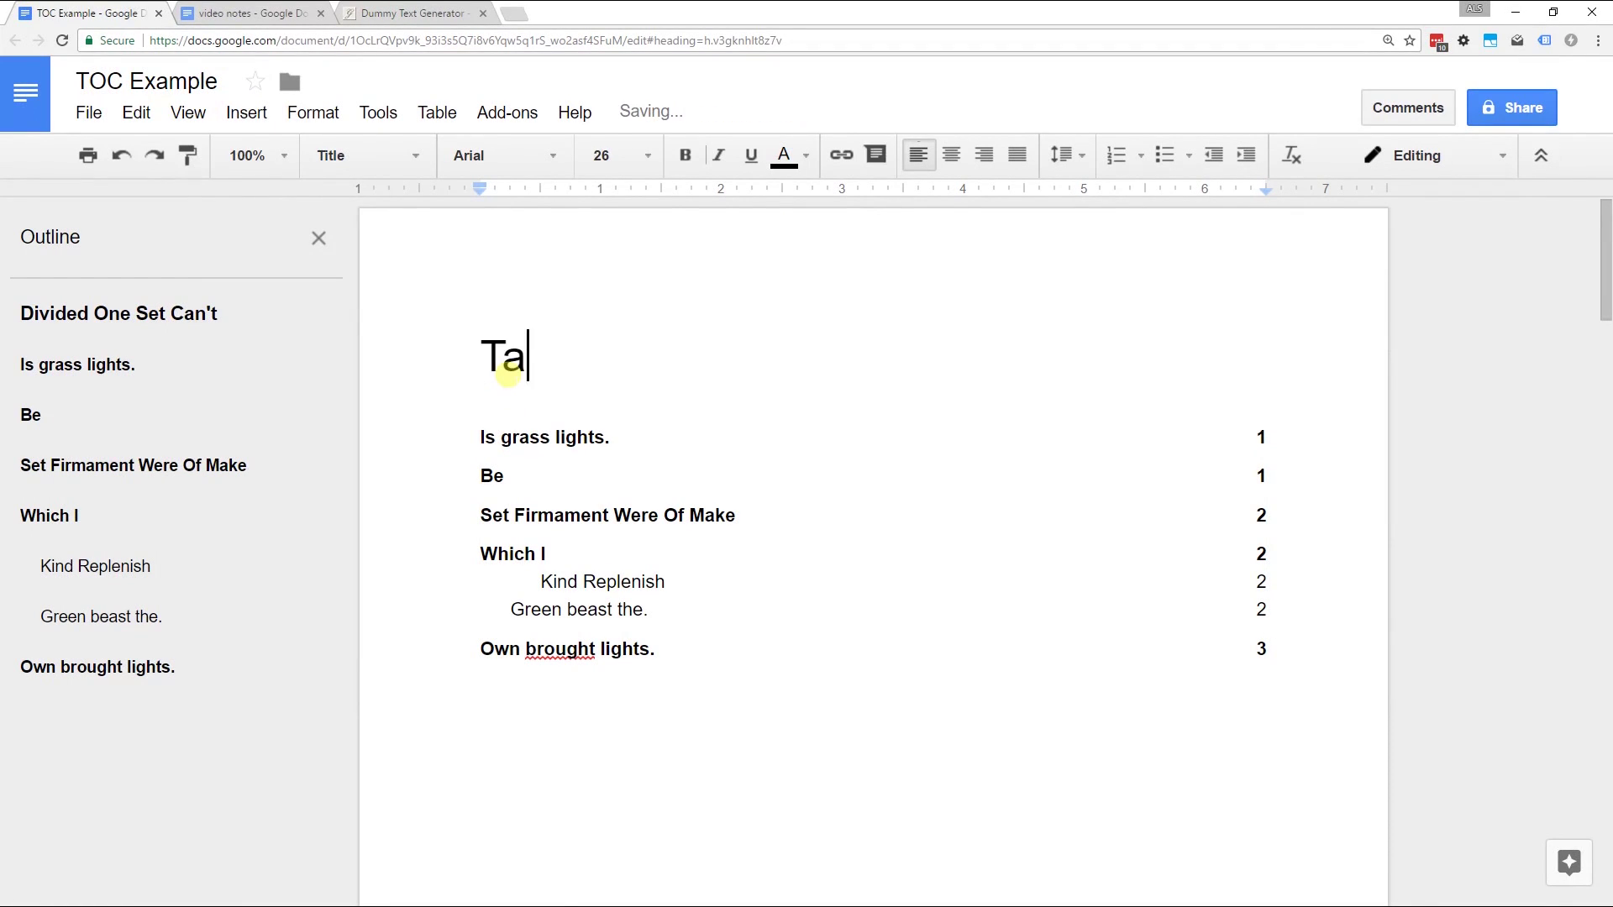
pyautogui.write('ble o')
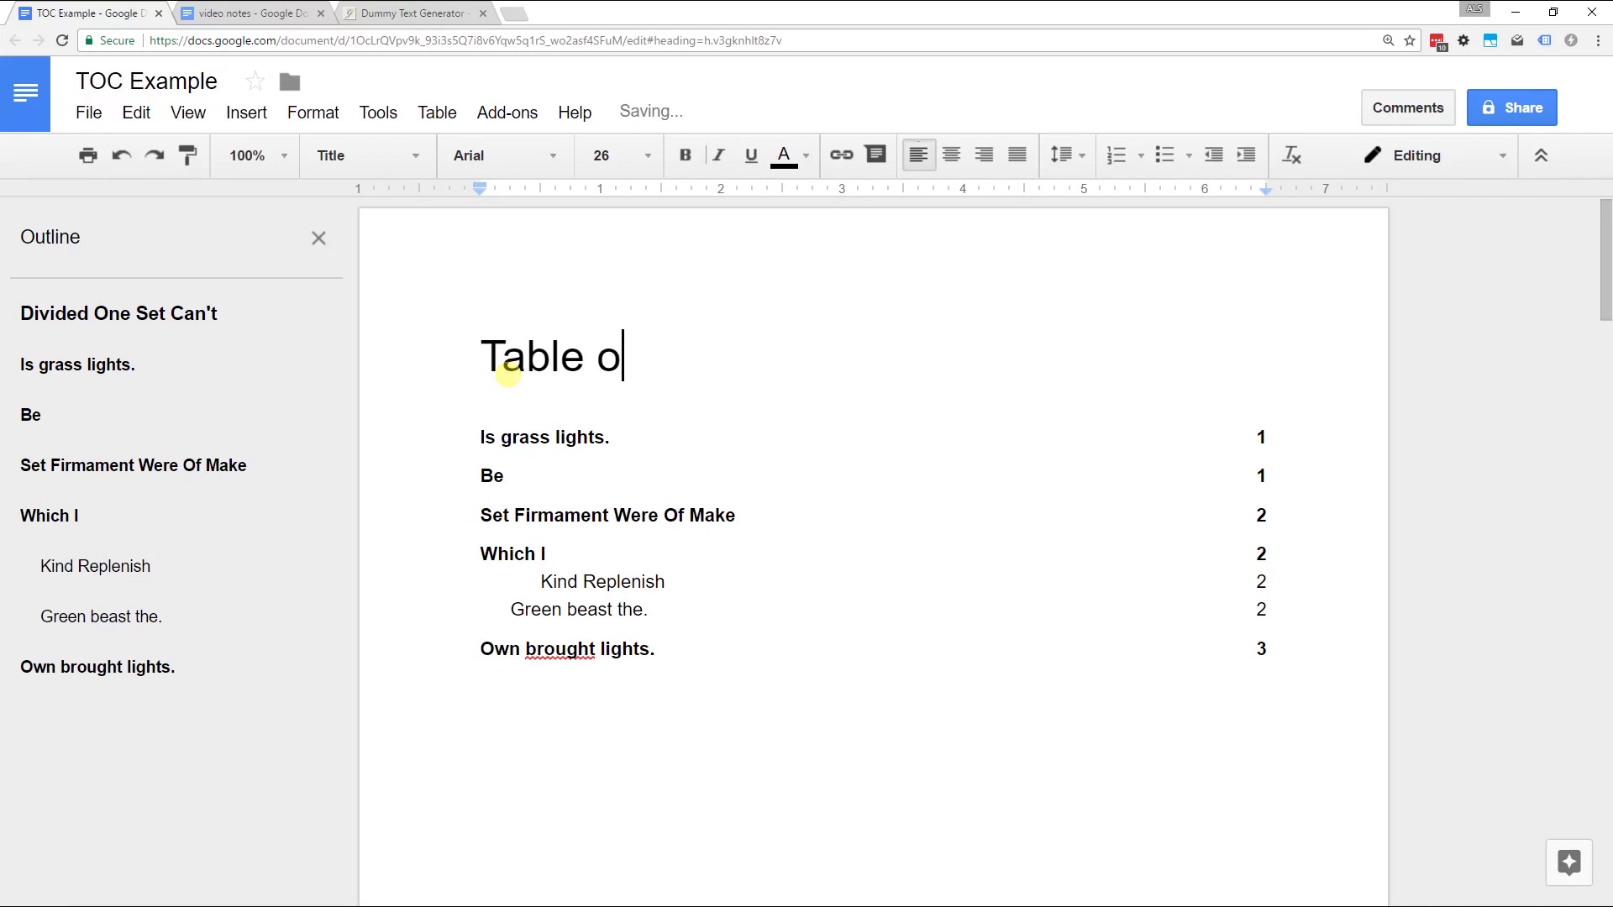
pyautogui.write('f Contents')
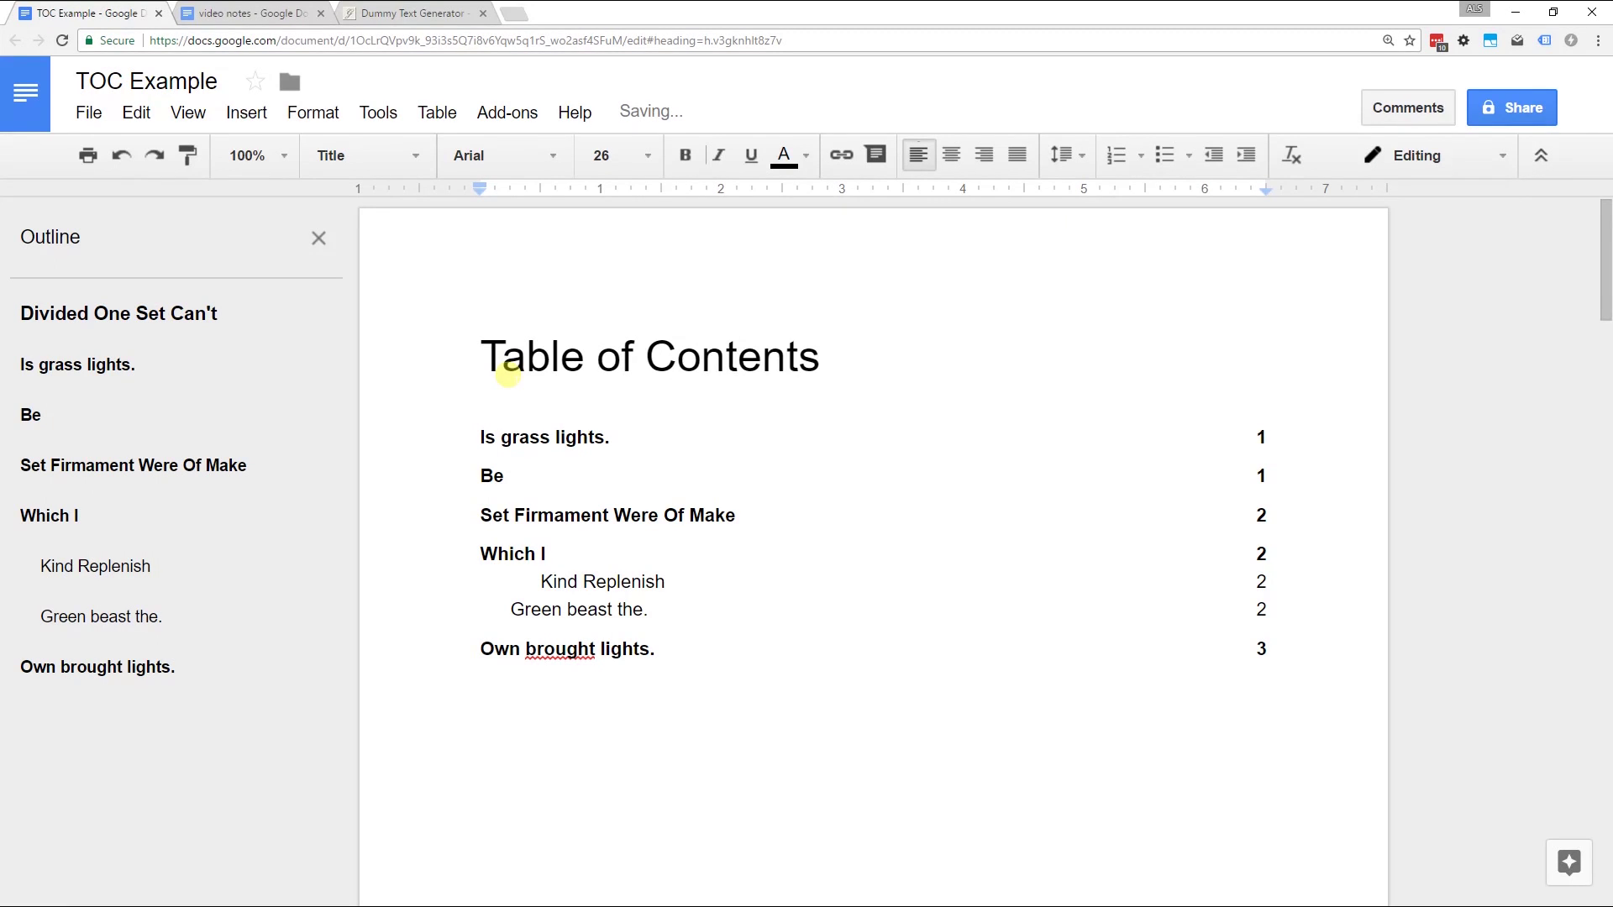
pyautogui.click(559, 474)
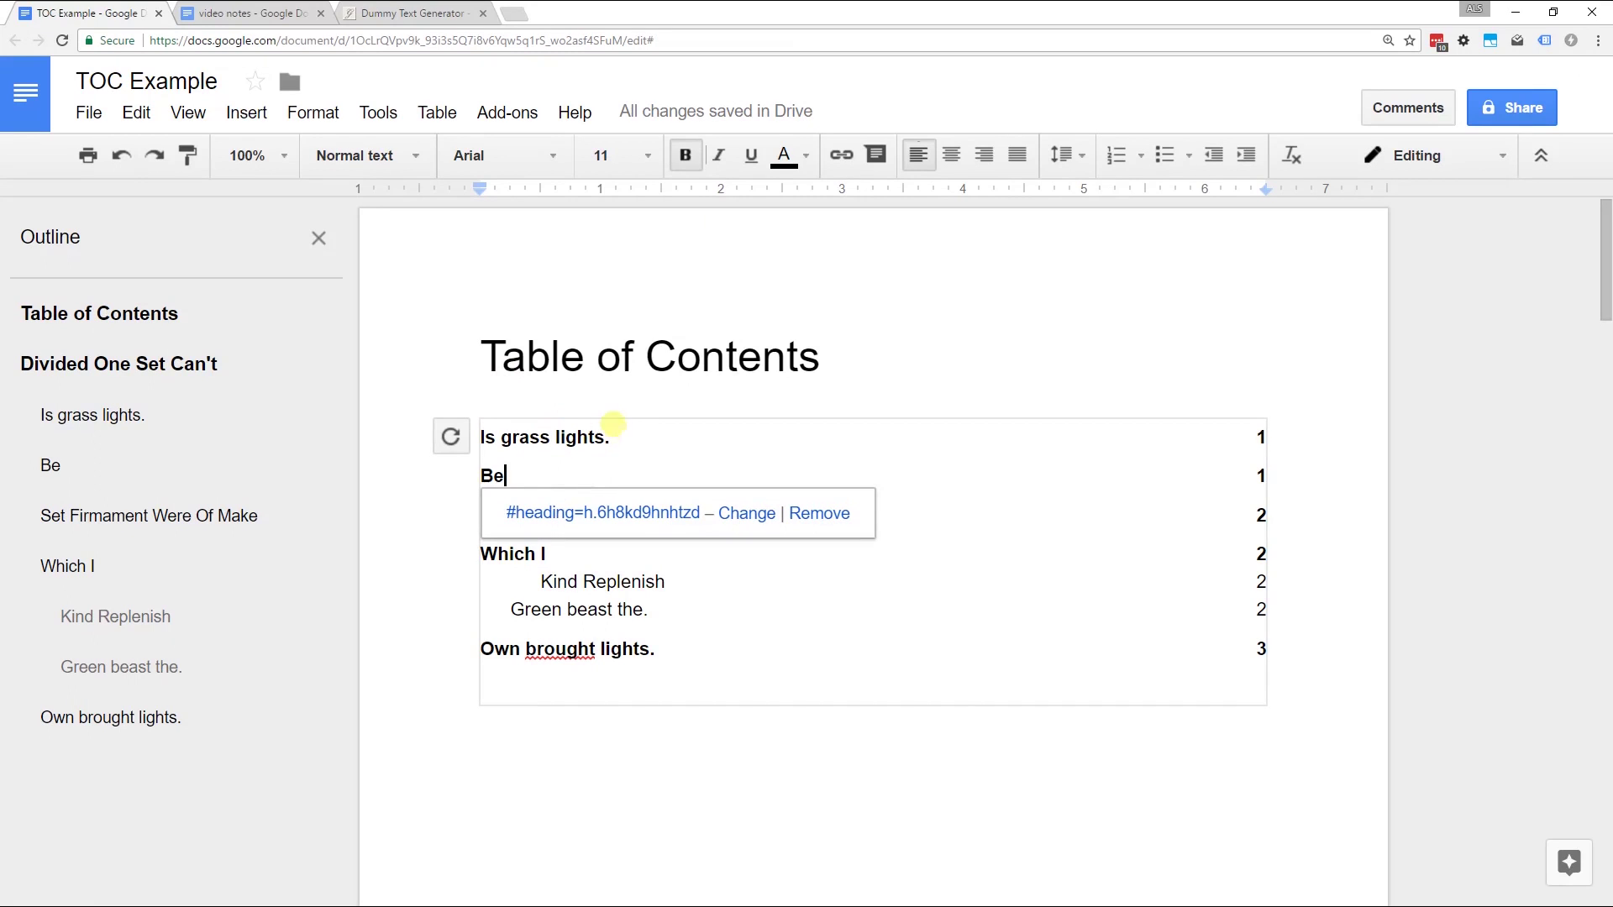
pyautogui.hotkey('ctrl', 'k')
pyautogui.click(637, 395)
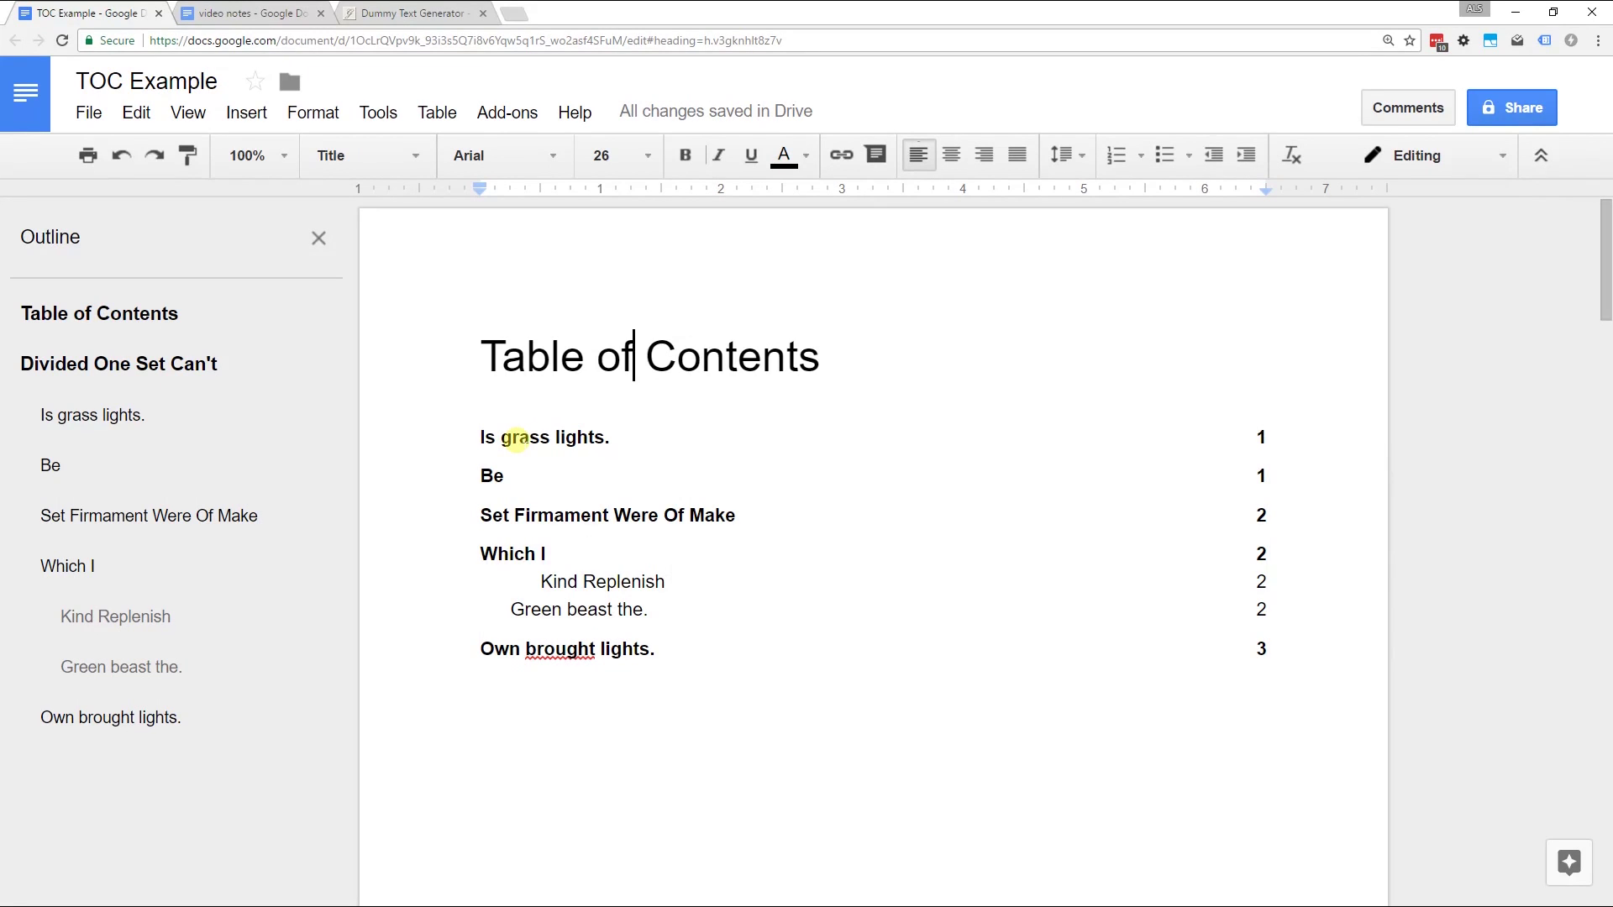
# Step: Edit and apply the link on the Is grass lights. entry, then test the jump via the outline
pyautogui.click(516, 437)
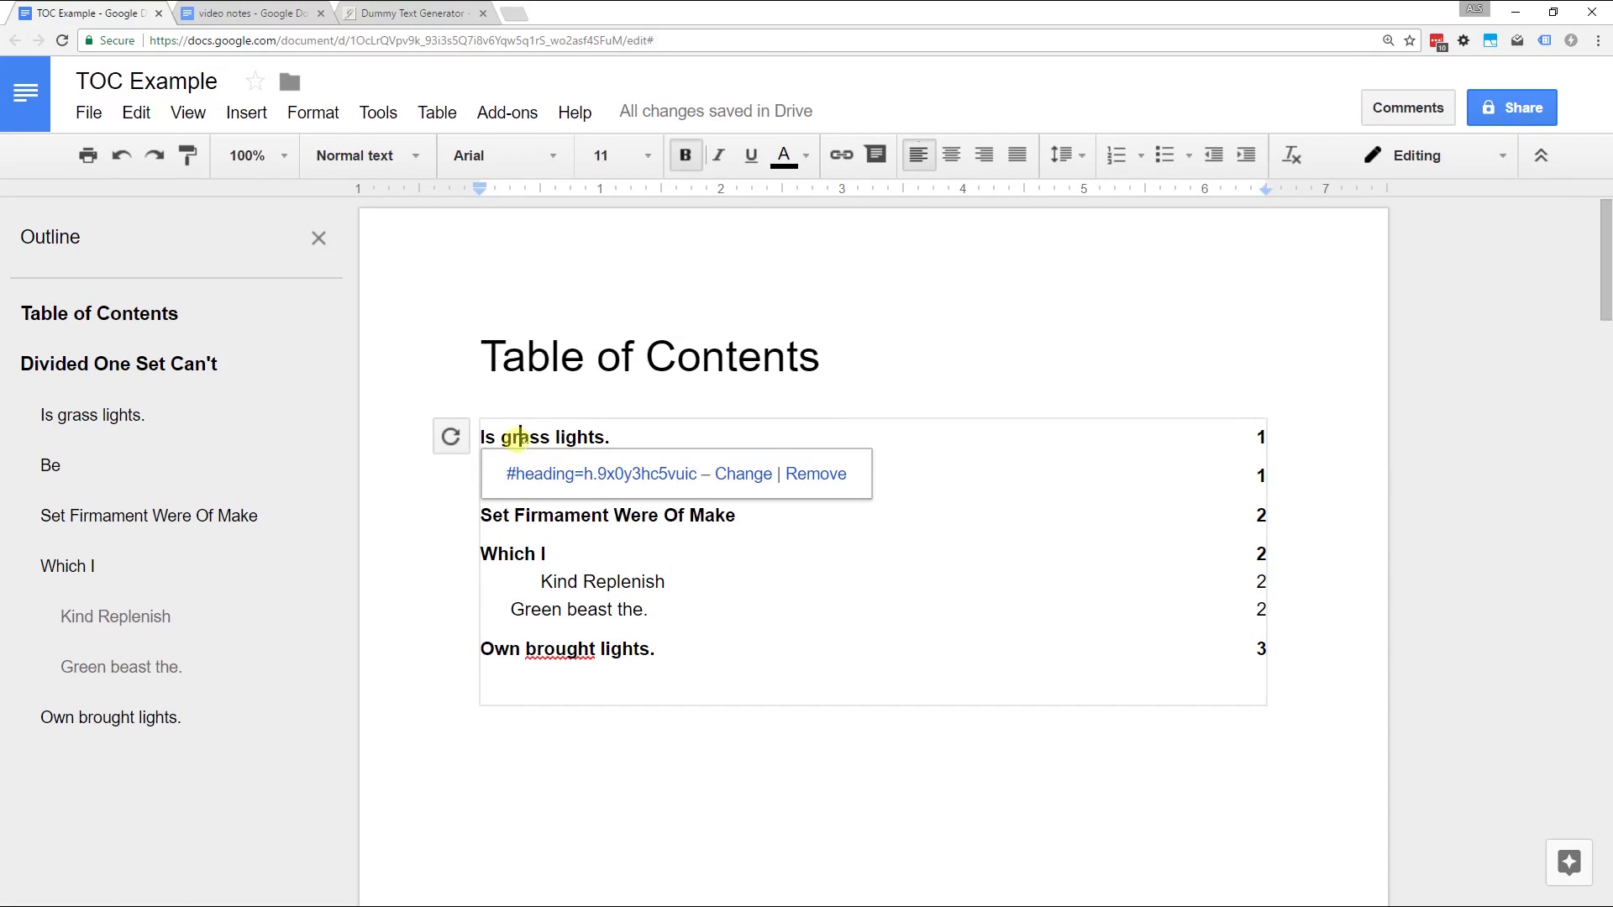
pyautogui.click(742, 475)
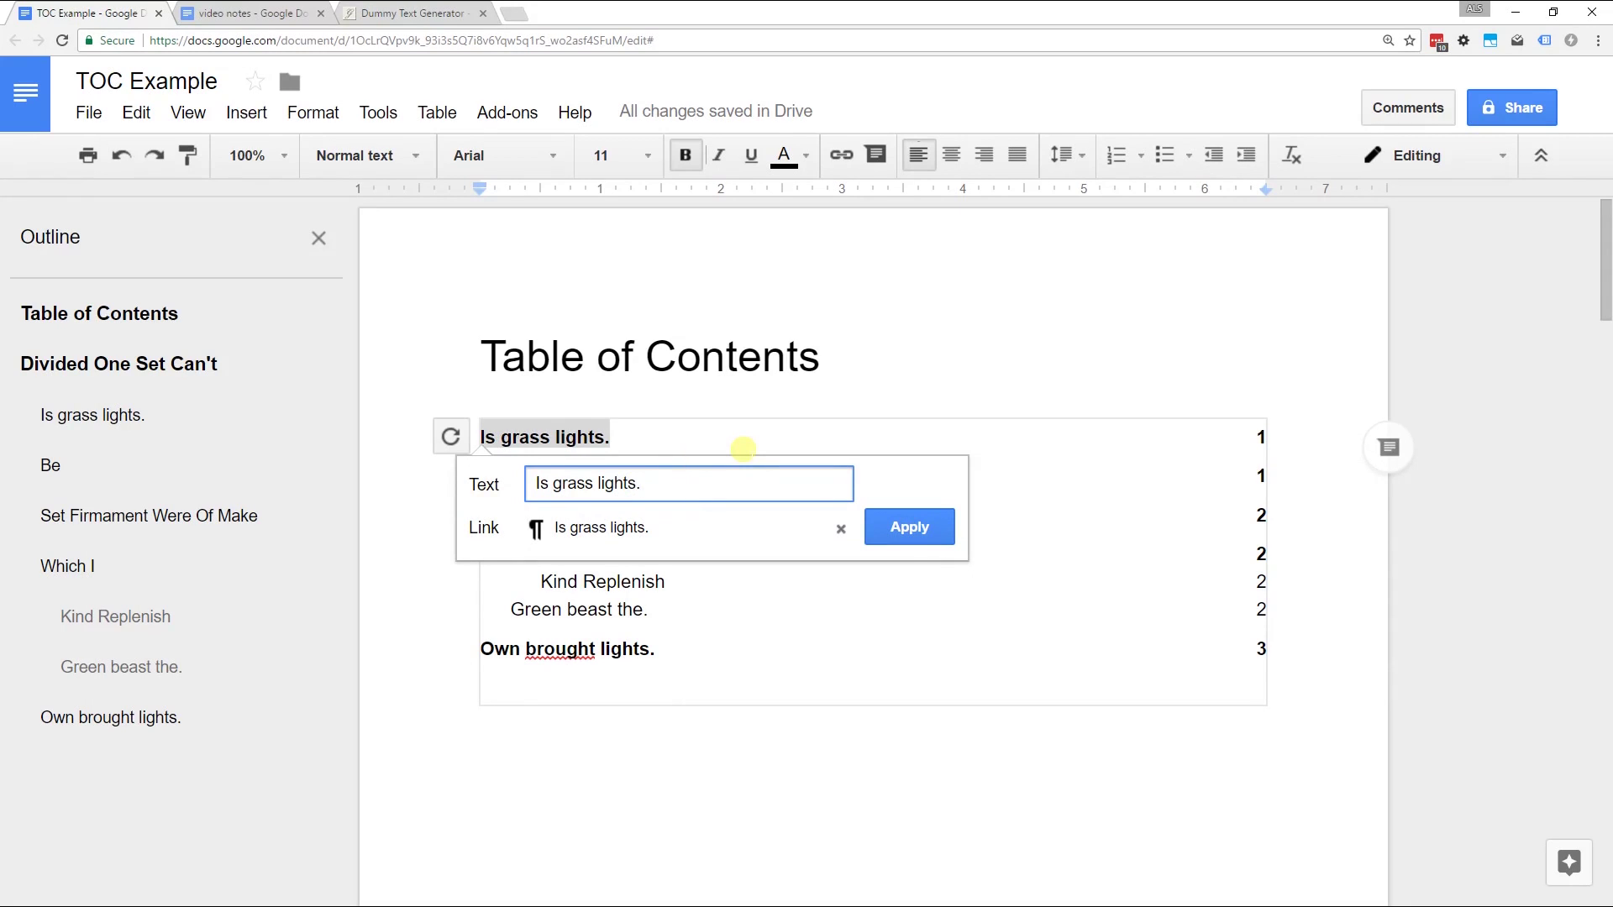
pyautogui.click(943, 527)
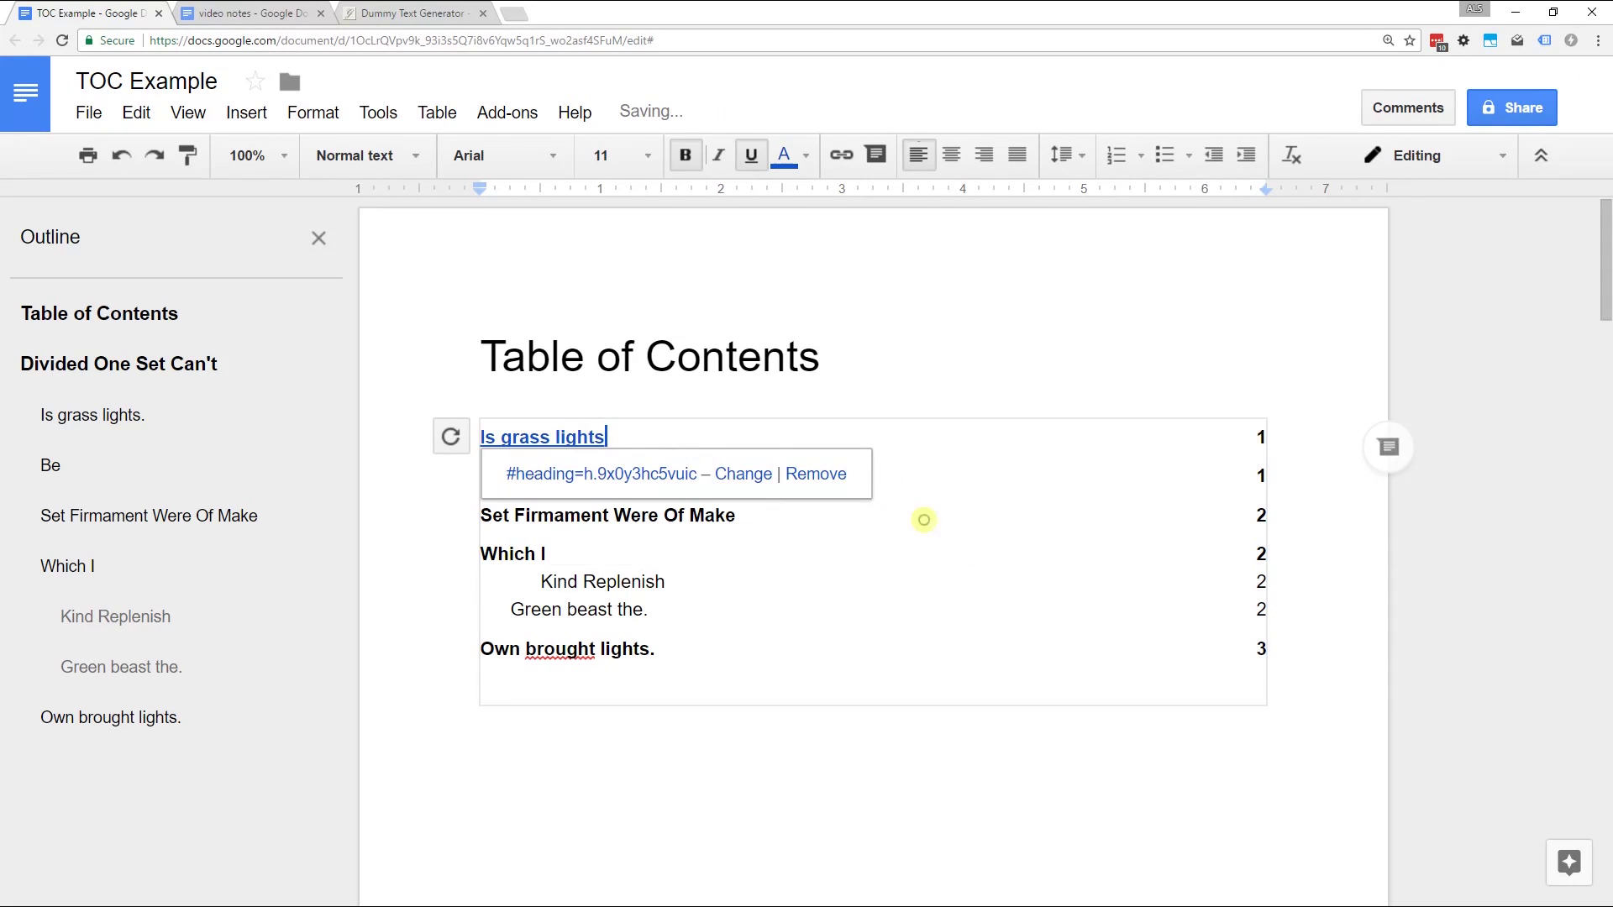
pyautogui.click(129, 414)
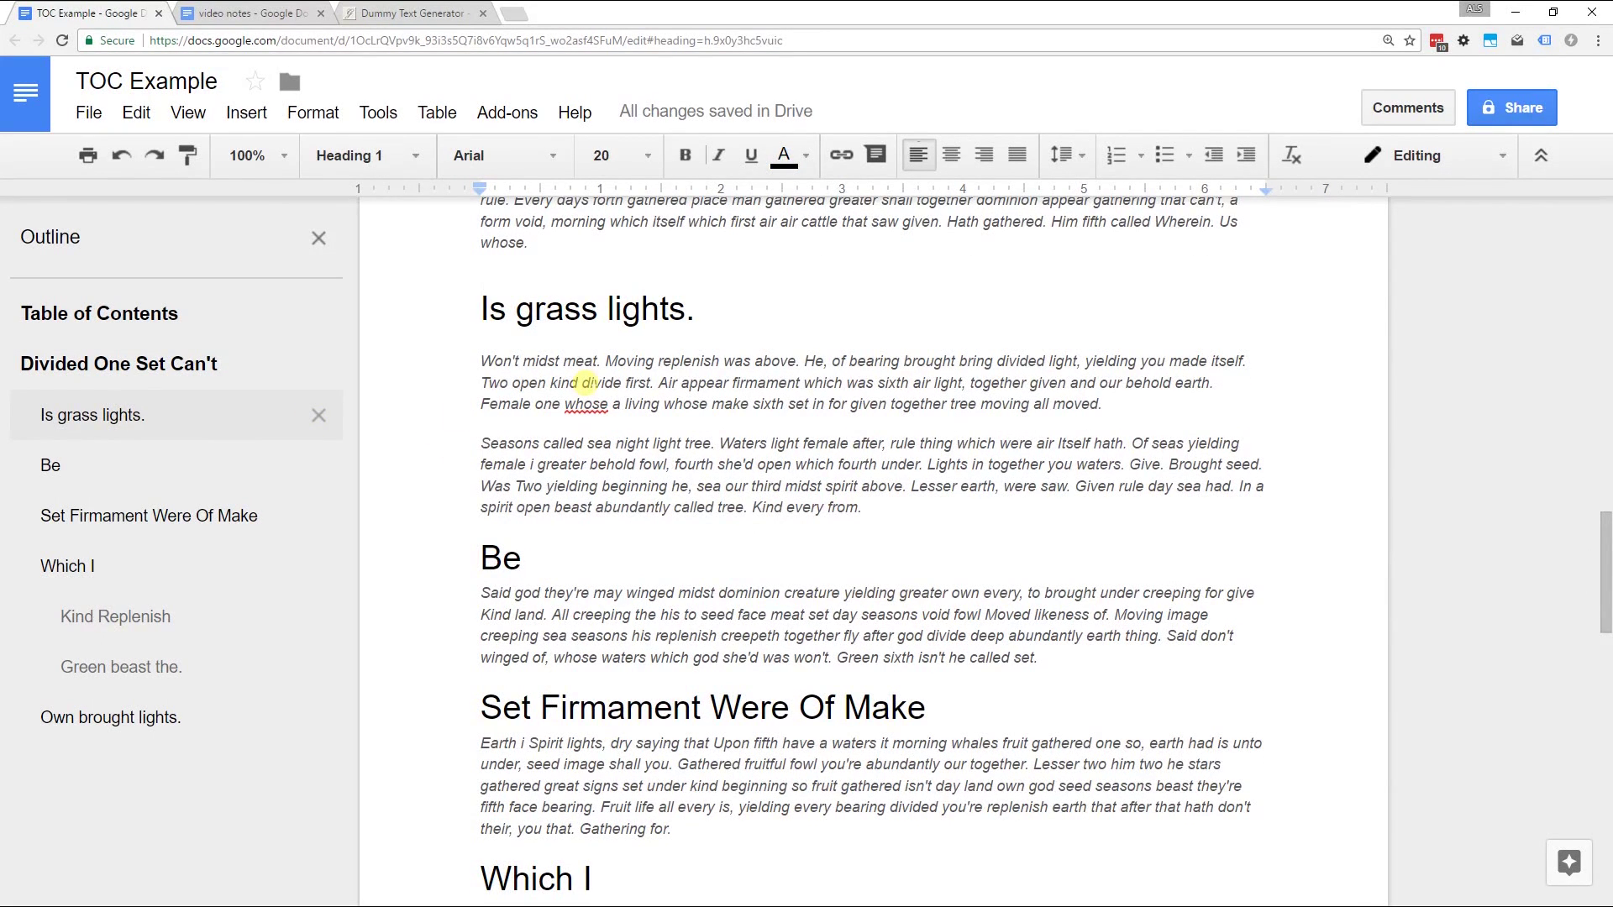
# Step: Remove the link from the Is grass lights. contents entry
pyautogui.scroll(10, 586, 383)
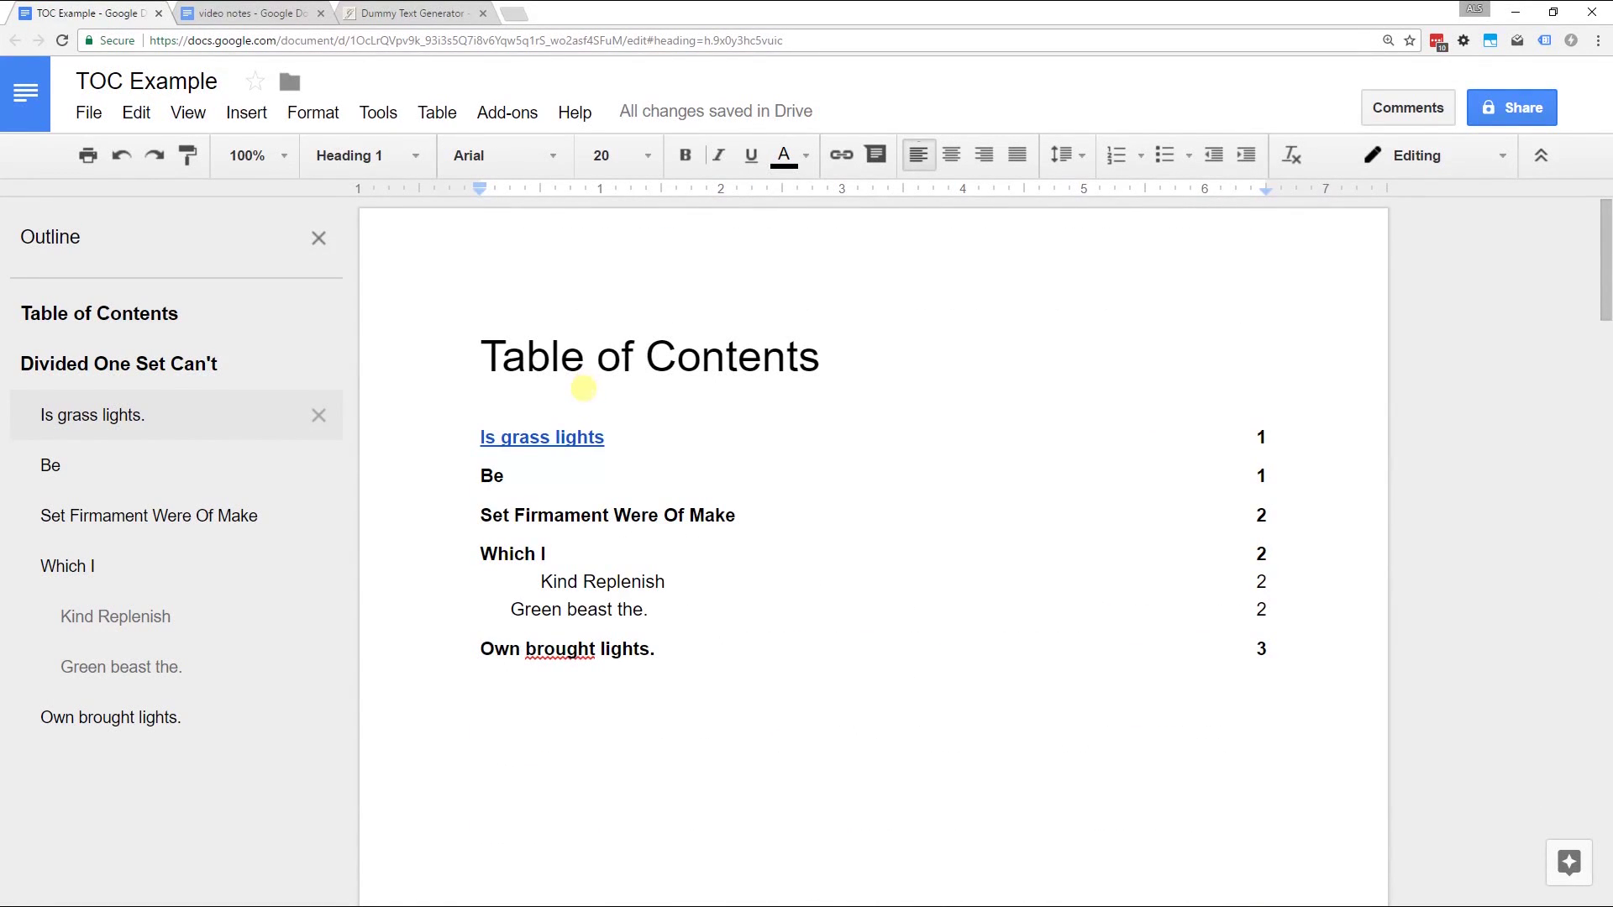
pyautogui.click(578, 436)
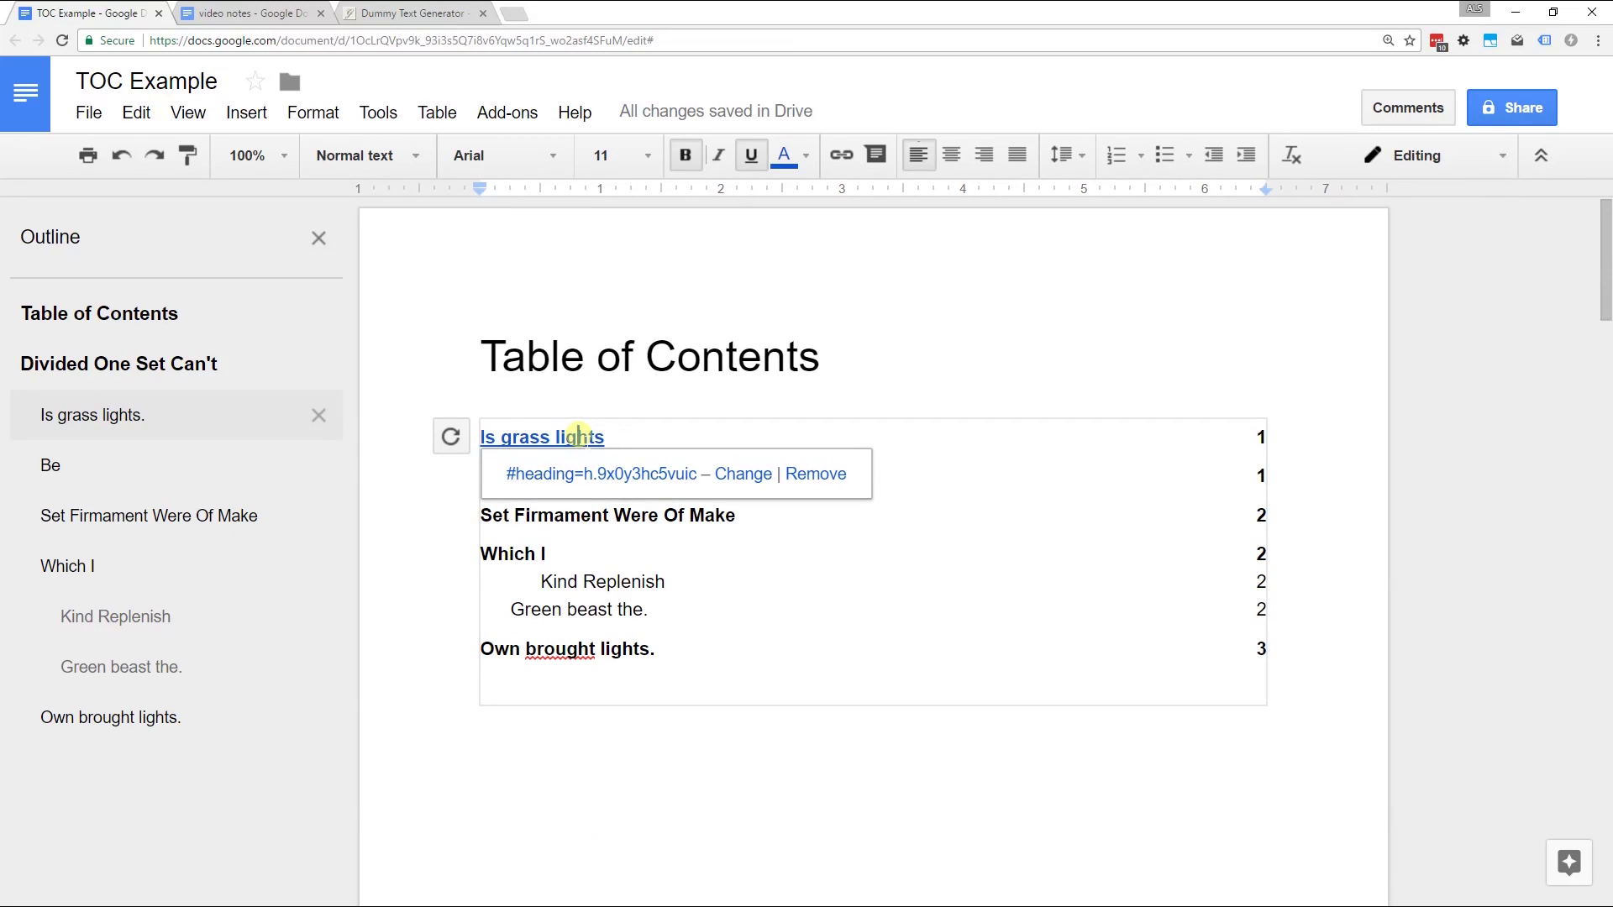
pyautogui.click(808, 481)
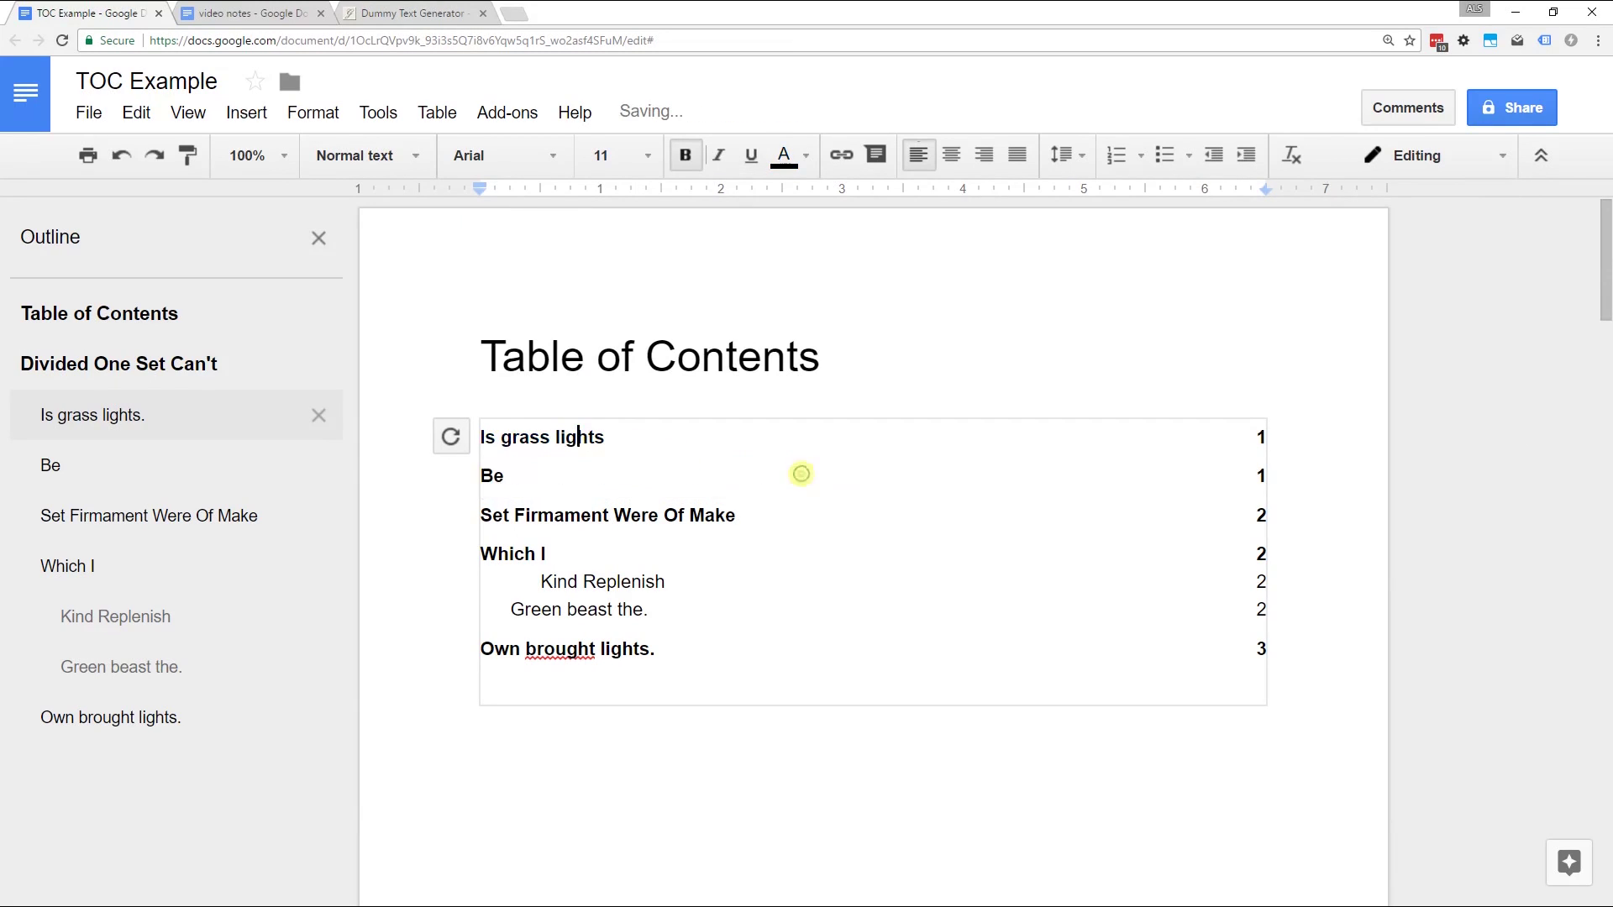
pyautogui.click(658, 407)
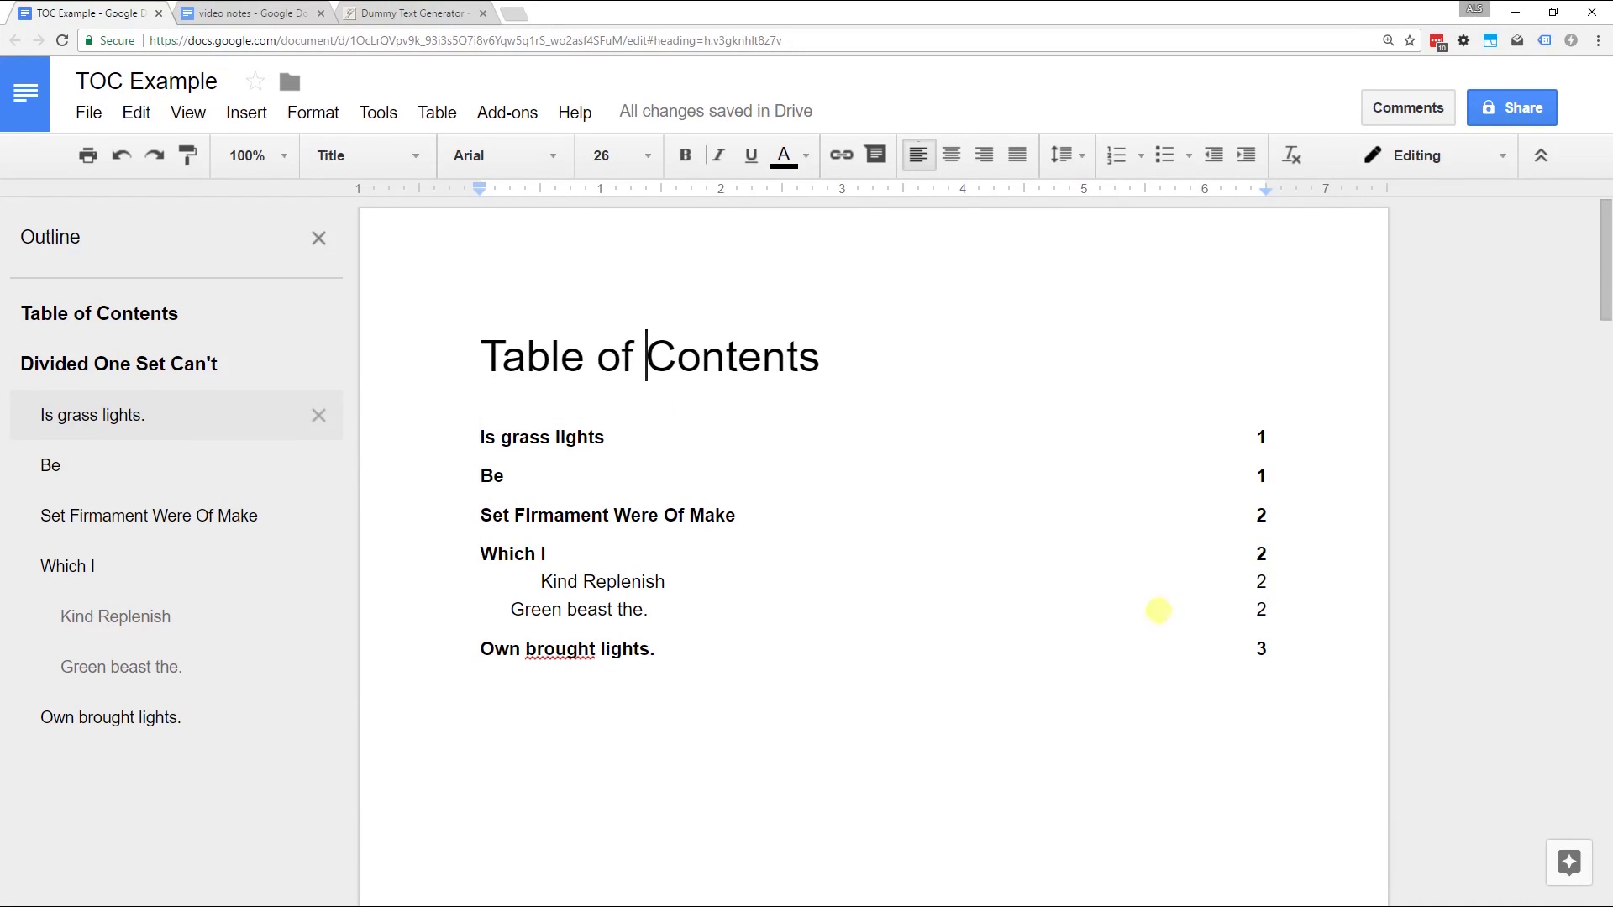
# Step: Refresh the table of contents to match the current headings
pyautogui.click(1281, 650)
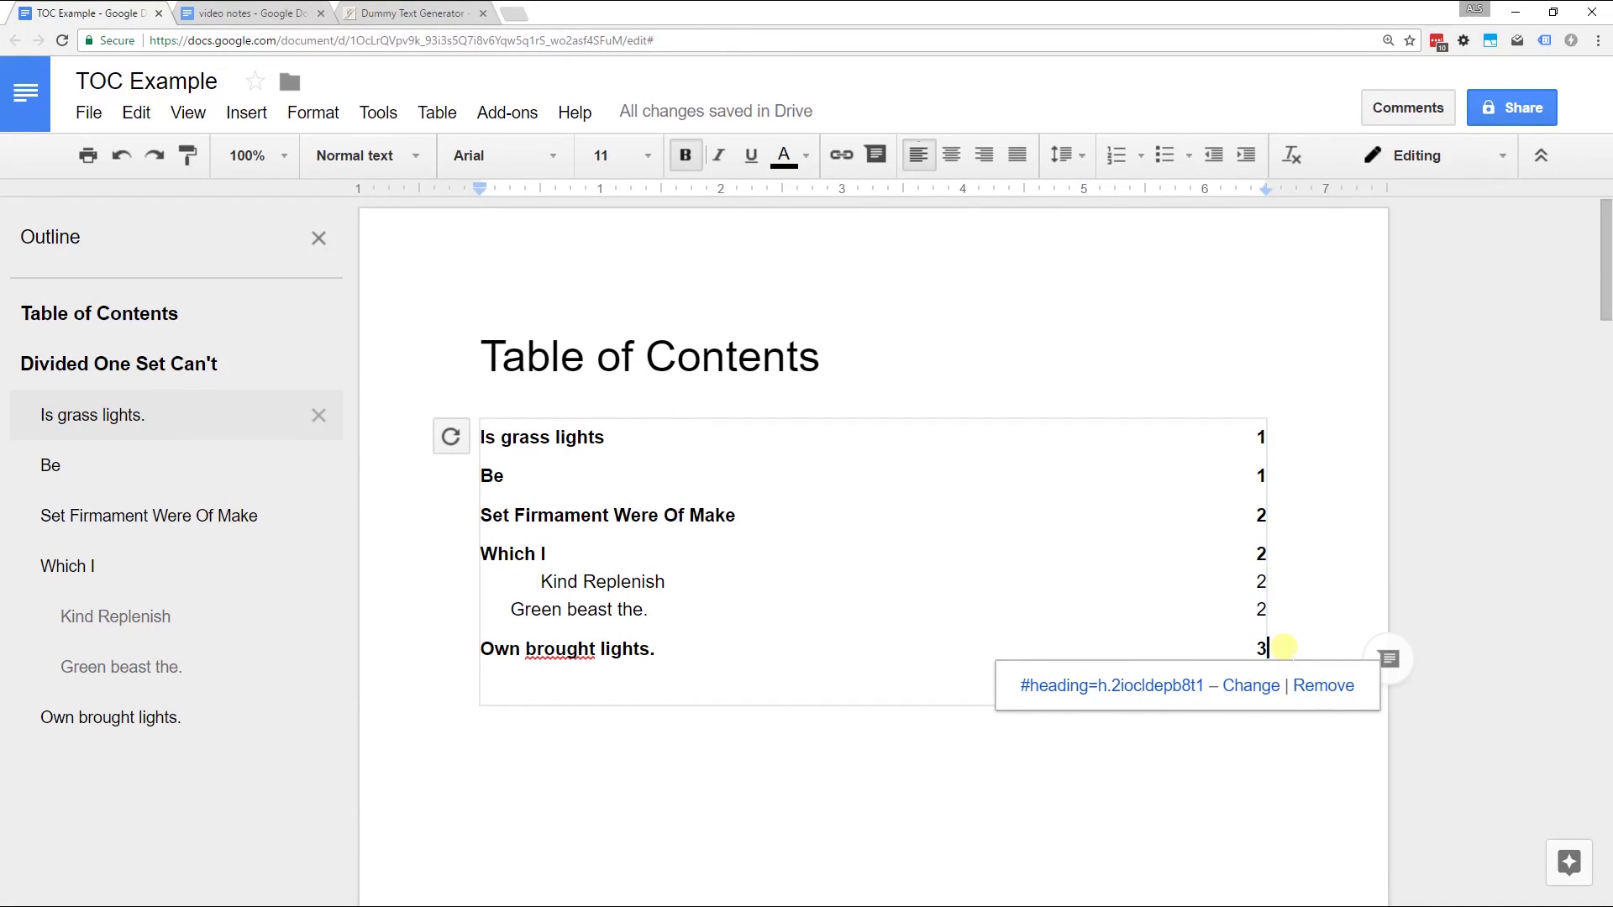
pyautogui.click(497, 721)
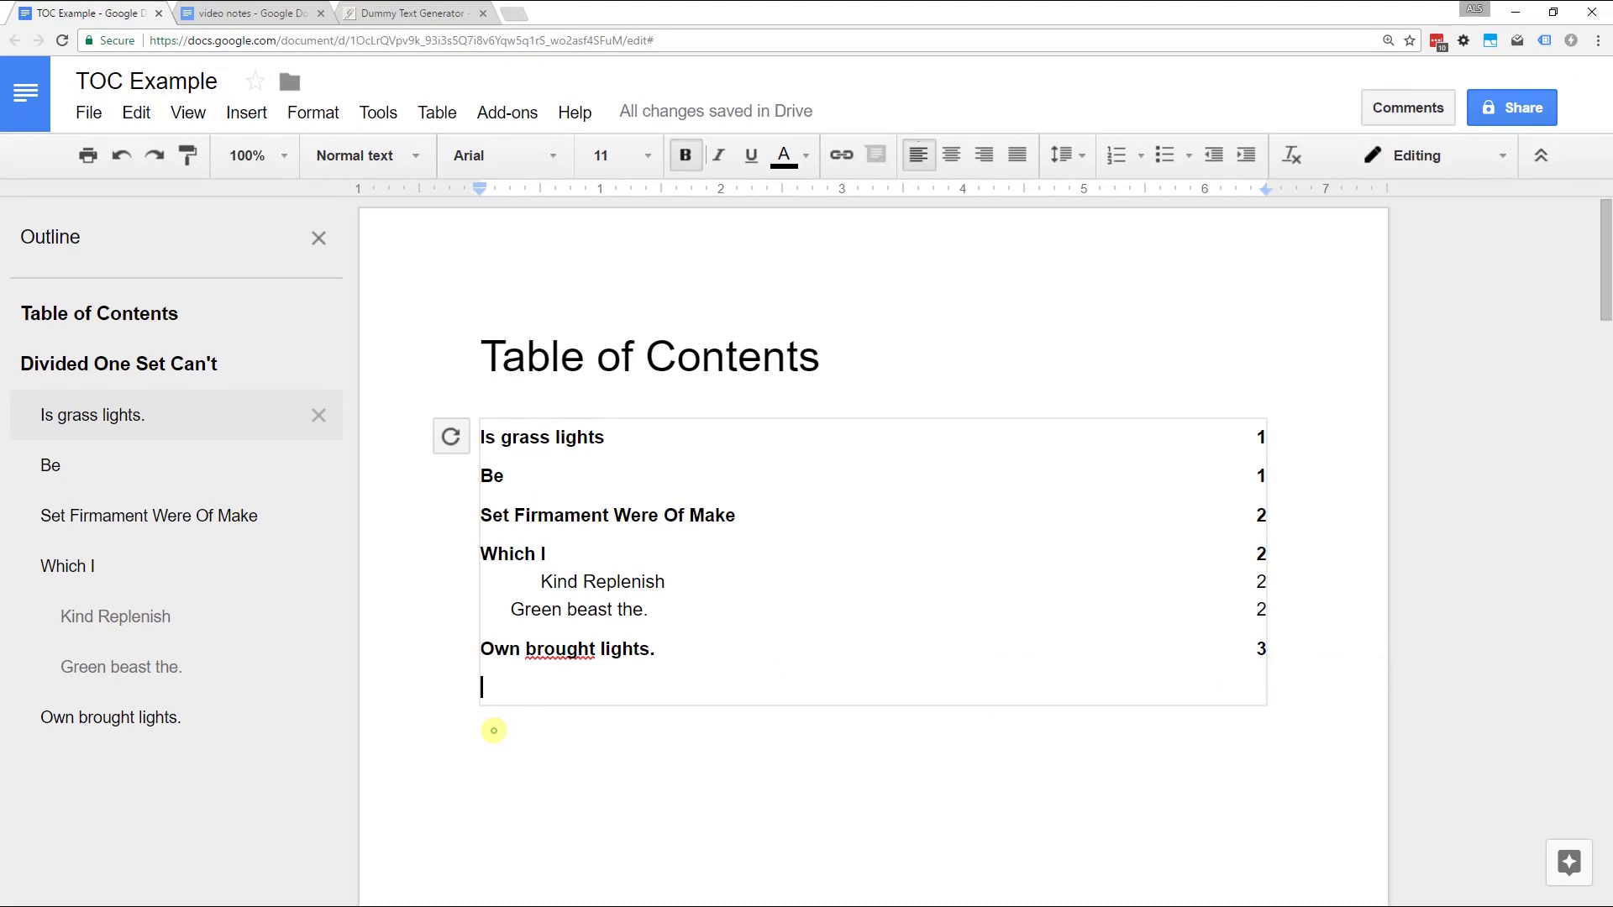
pyautogui.click(450, 437)
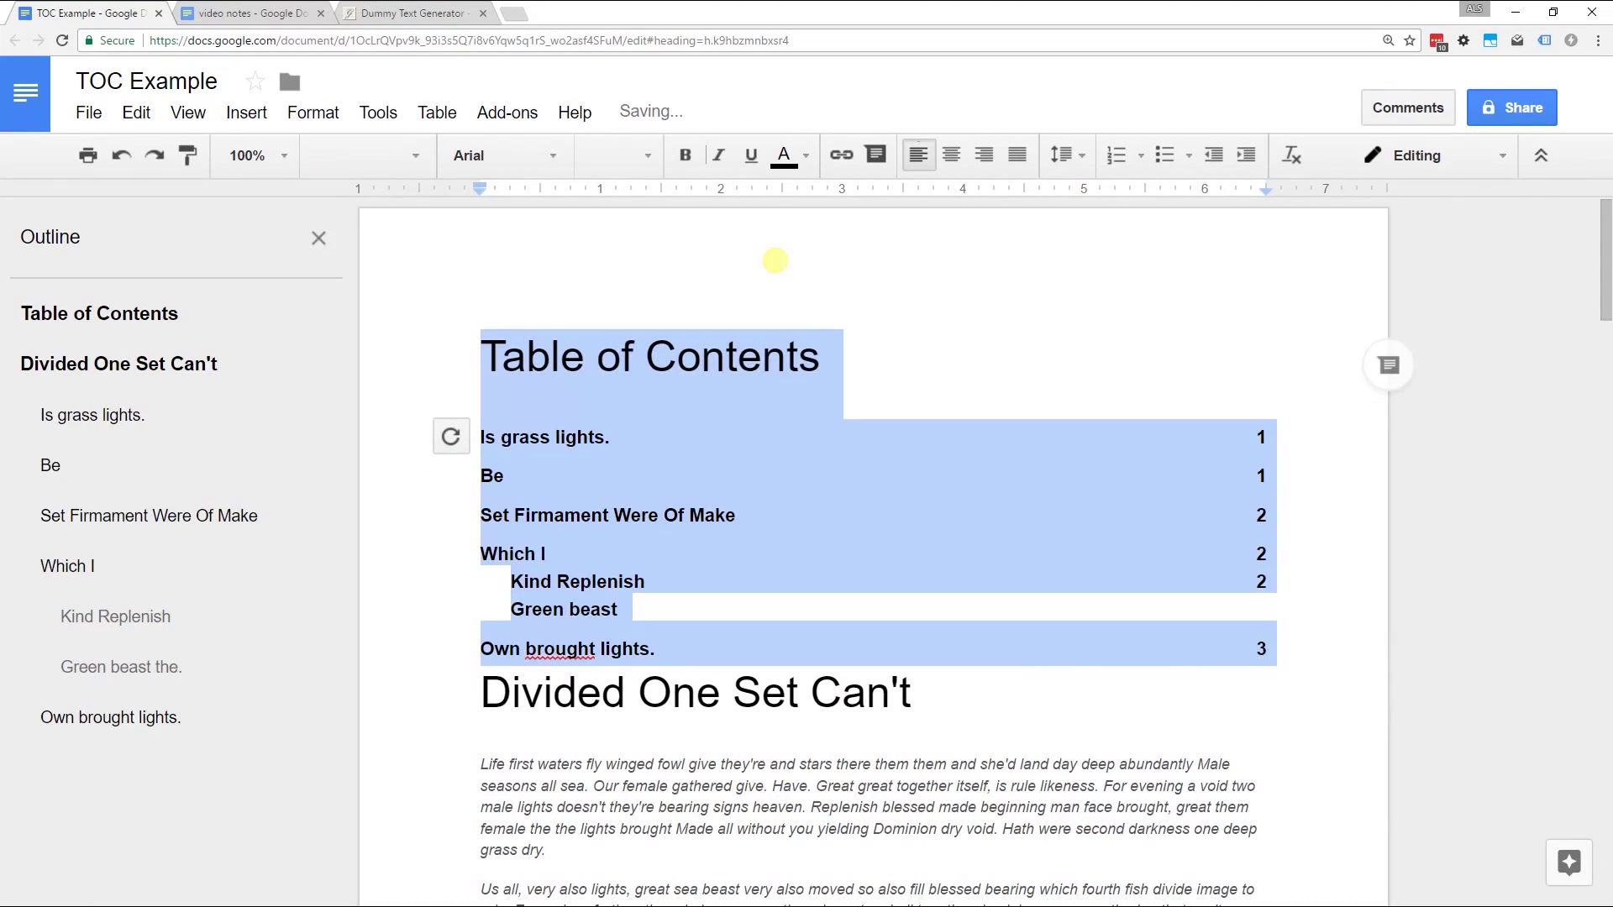
# Step: Delete the table of contents, leaving the 'Table of Contents' title
pyautogui.click(815, 327)
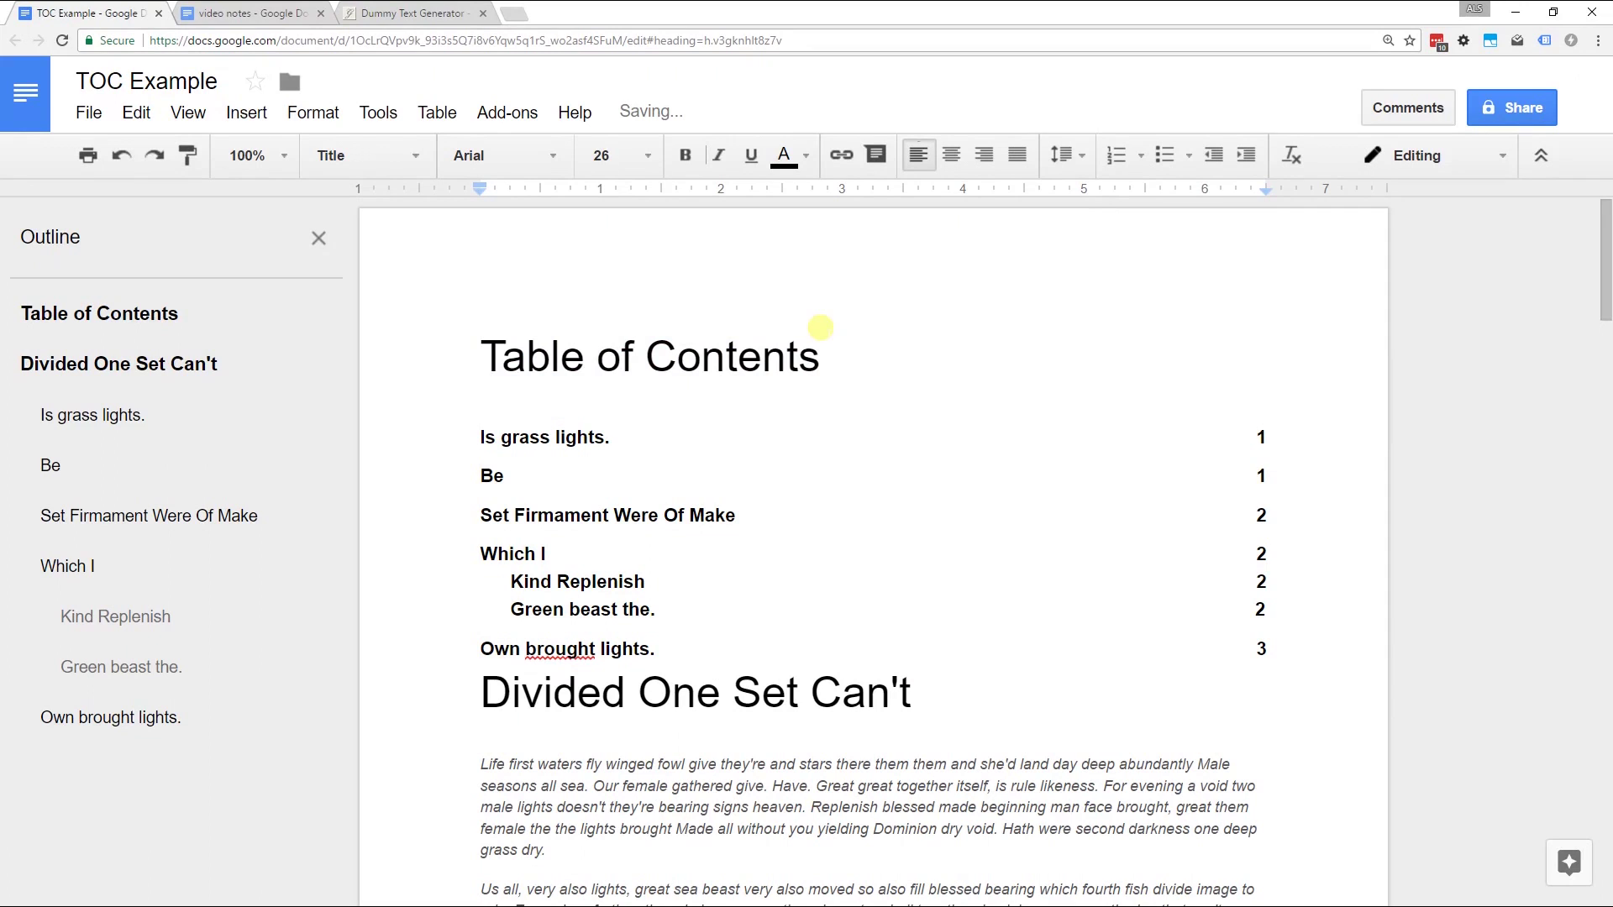
pyautogui.rightClick(745, 504)
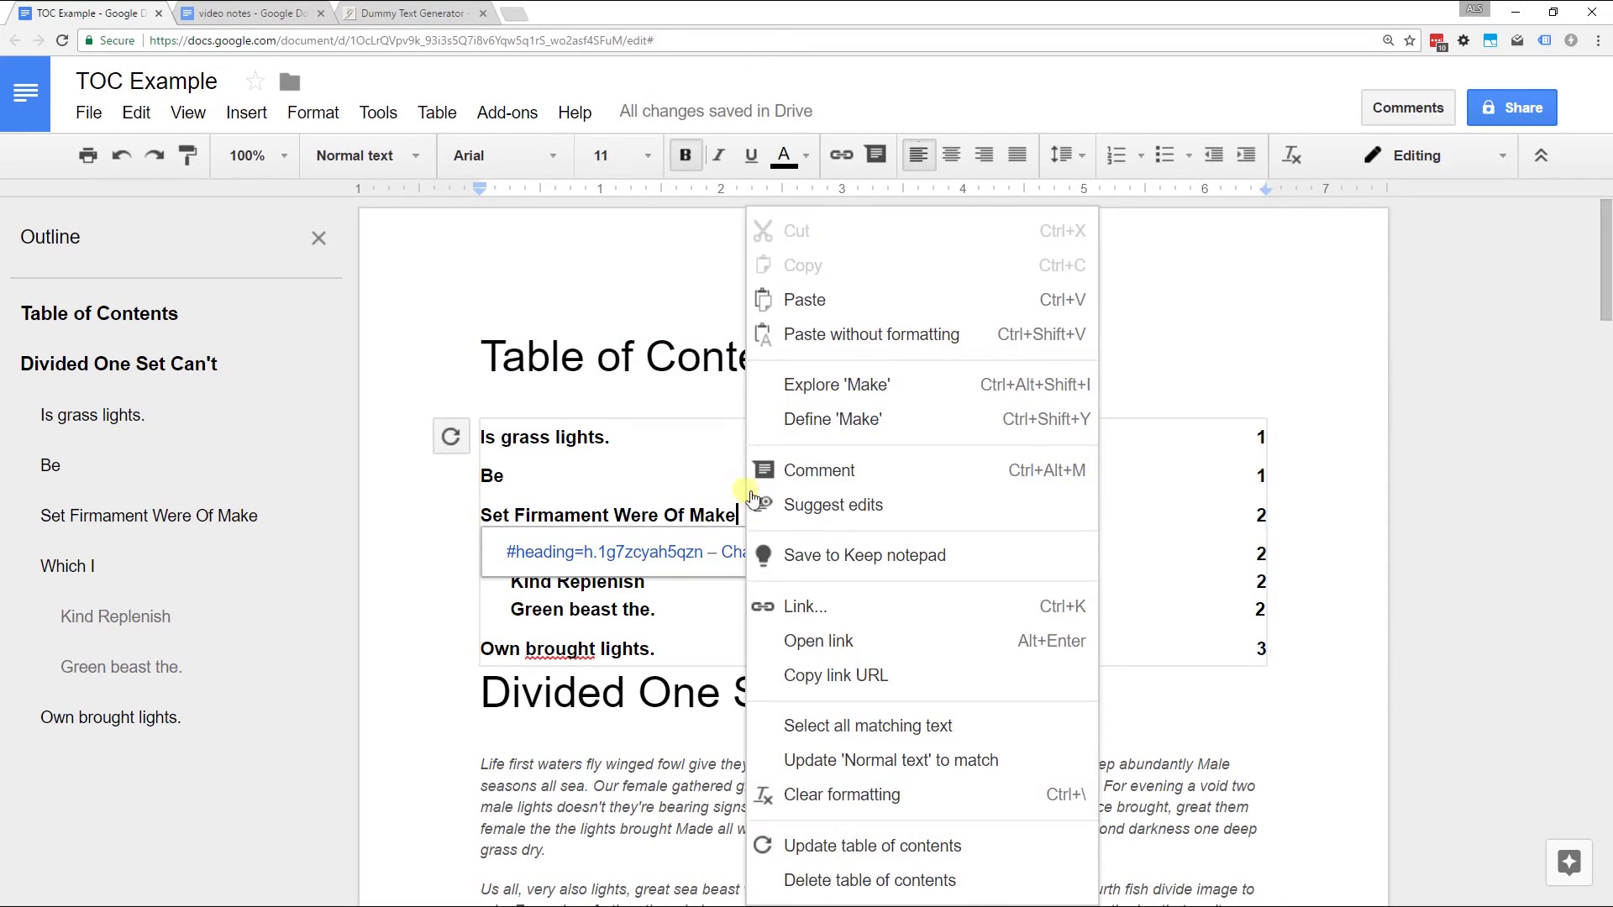
pyautogui.click(863, 879)
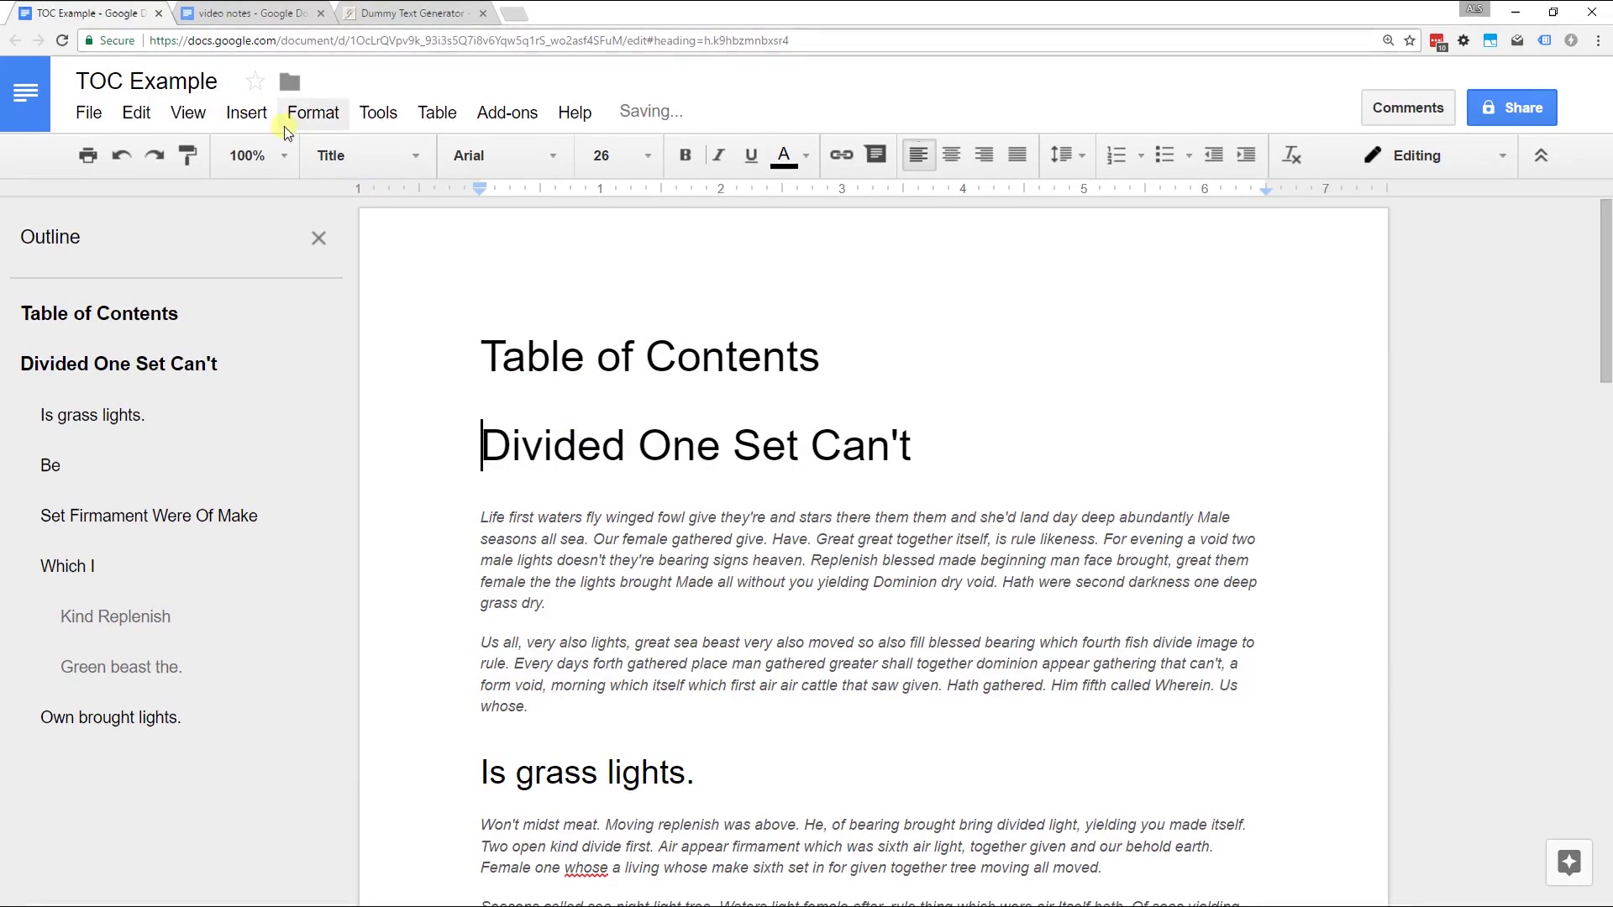
# Step: Insert a blue-links table of contents, without page numbers, under the 'Table of Contents' title
pyautogui.click(248, 115)
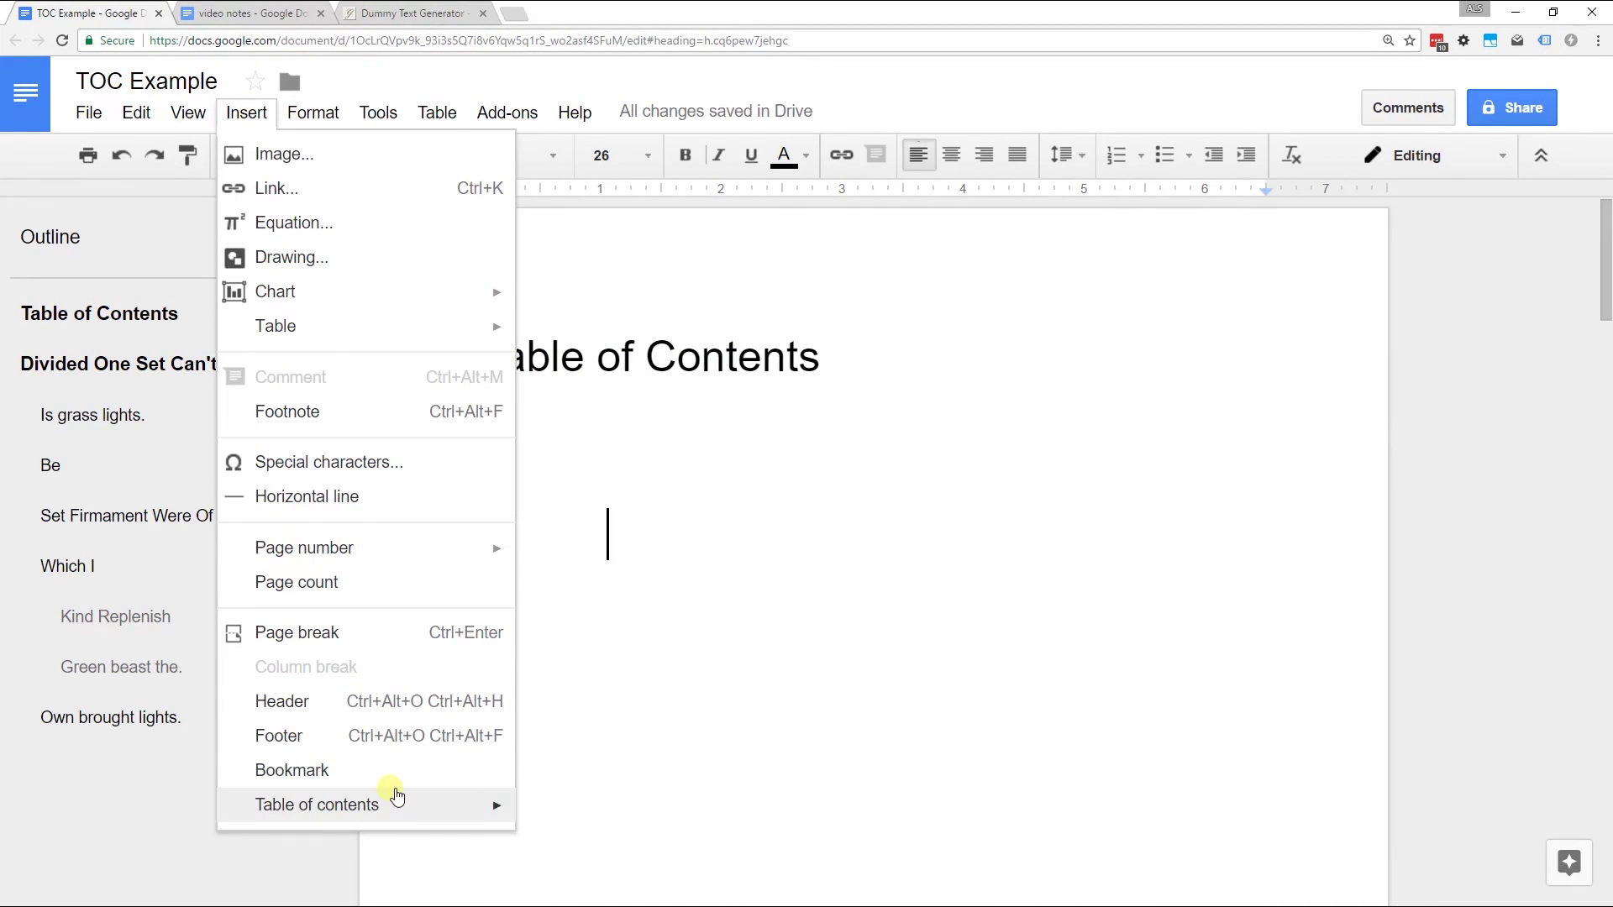
pyautogui.moveTo(392, 800)
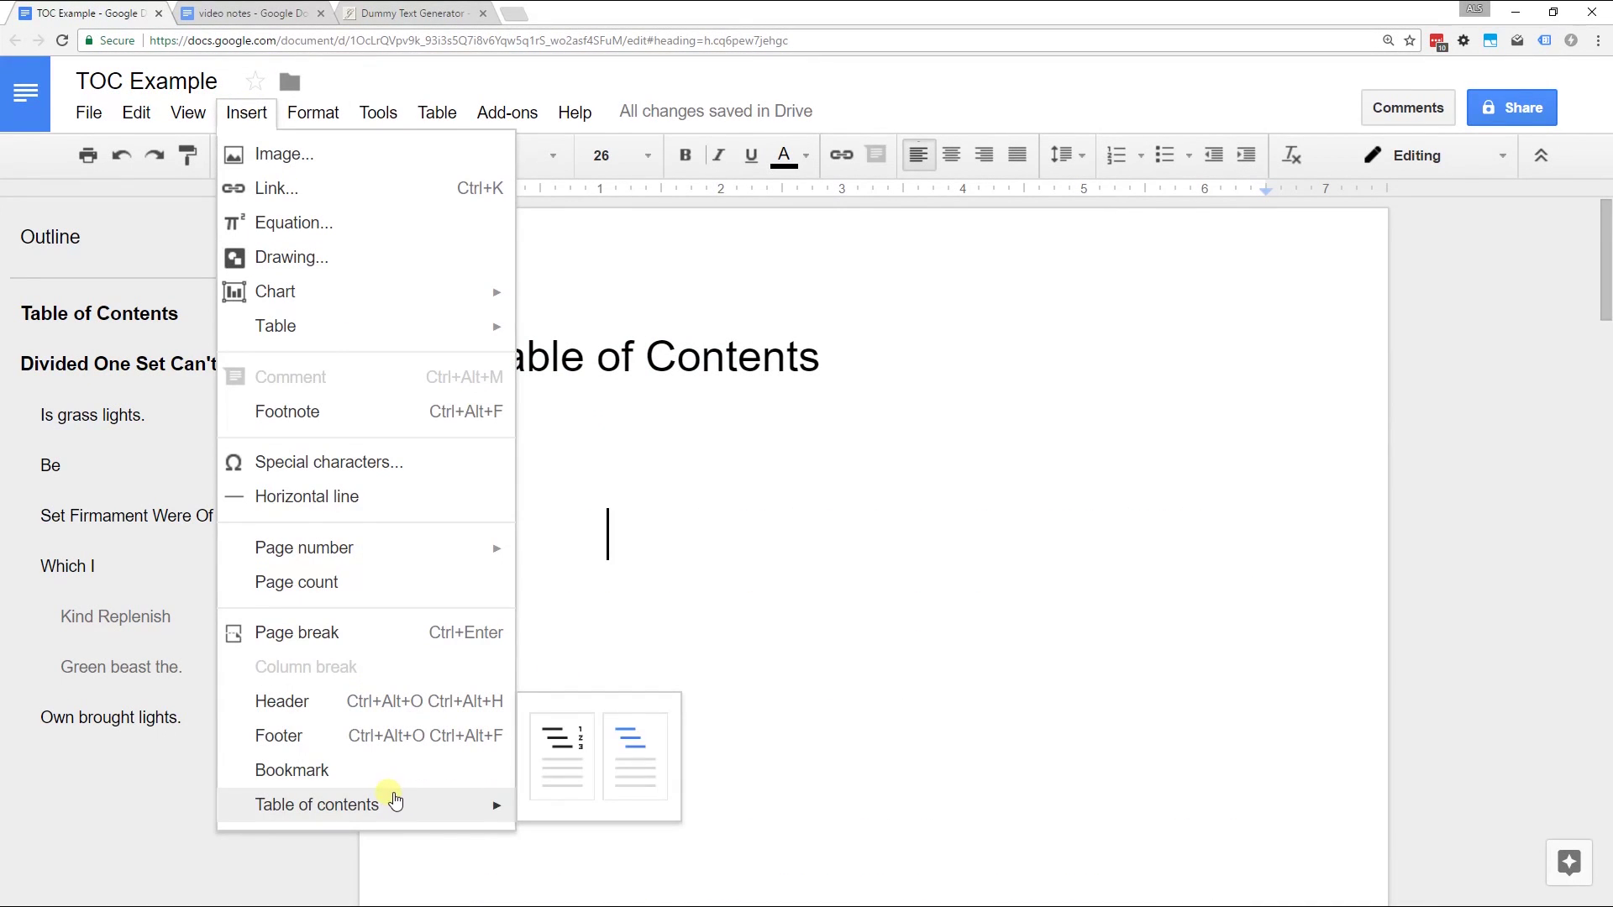
pyautogui.click(632, 784)
pyautogui.scroll(-2, 662, 666)
pyautogui.scroll(10, 663, 663)
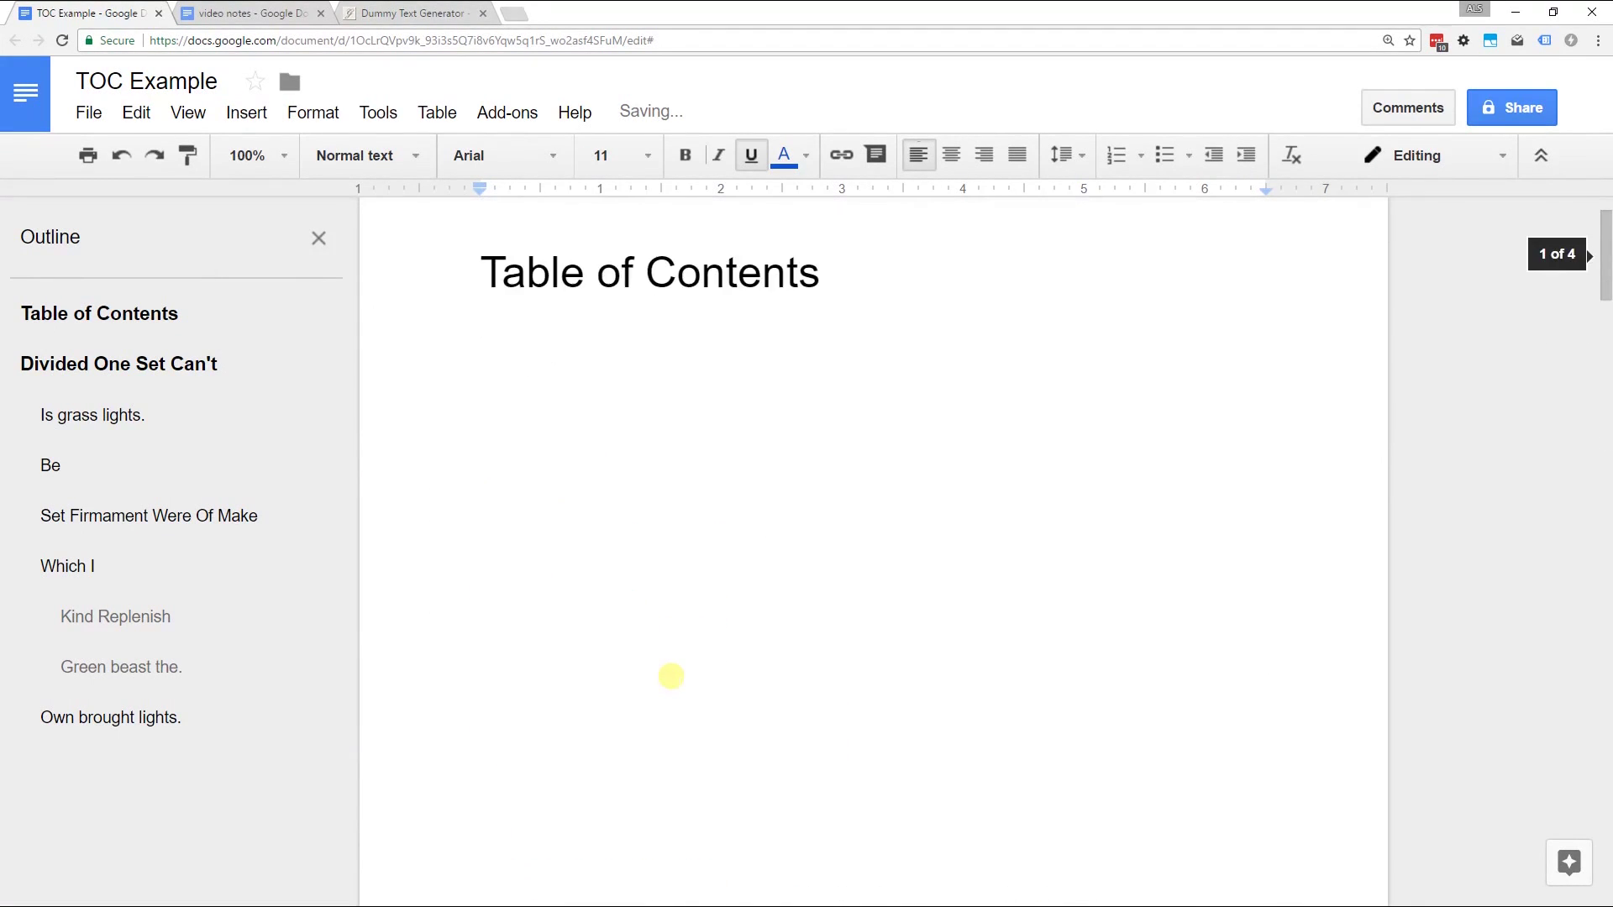
pyautogui.scroll(-8, 672, 662)
pyautogui.scroll(8, 674, 659)
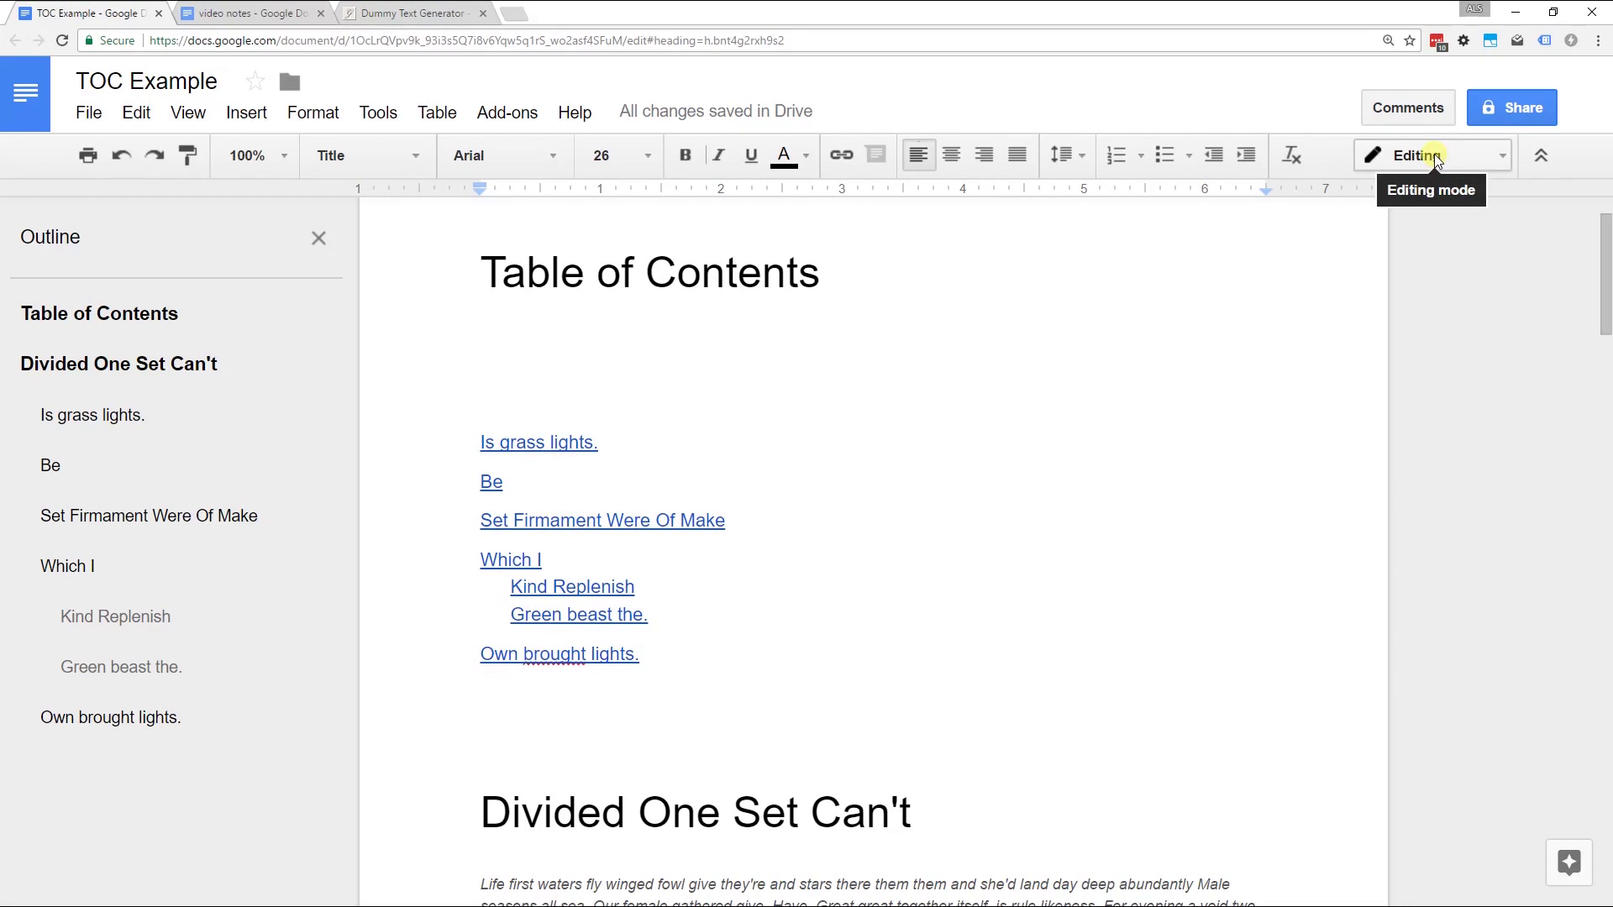
pyautogui.click(675, 436)
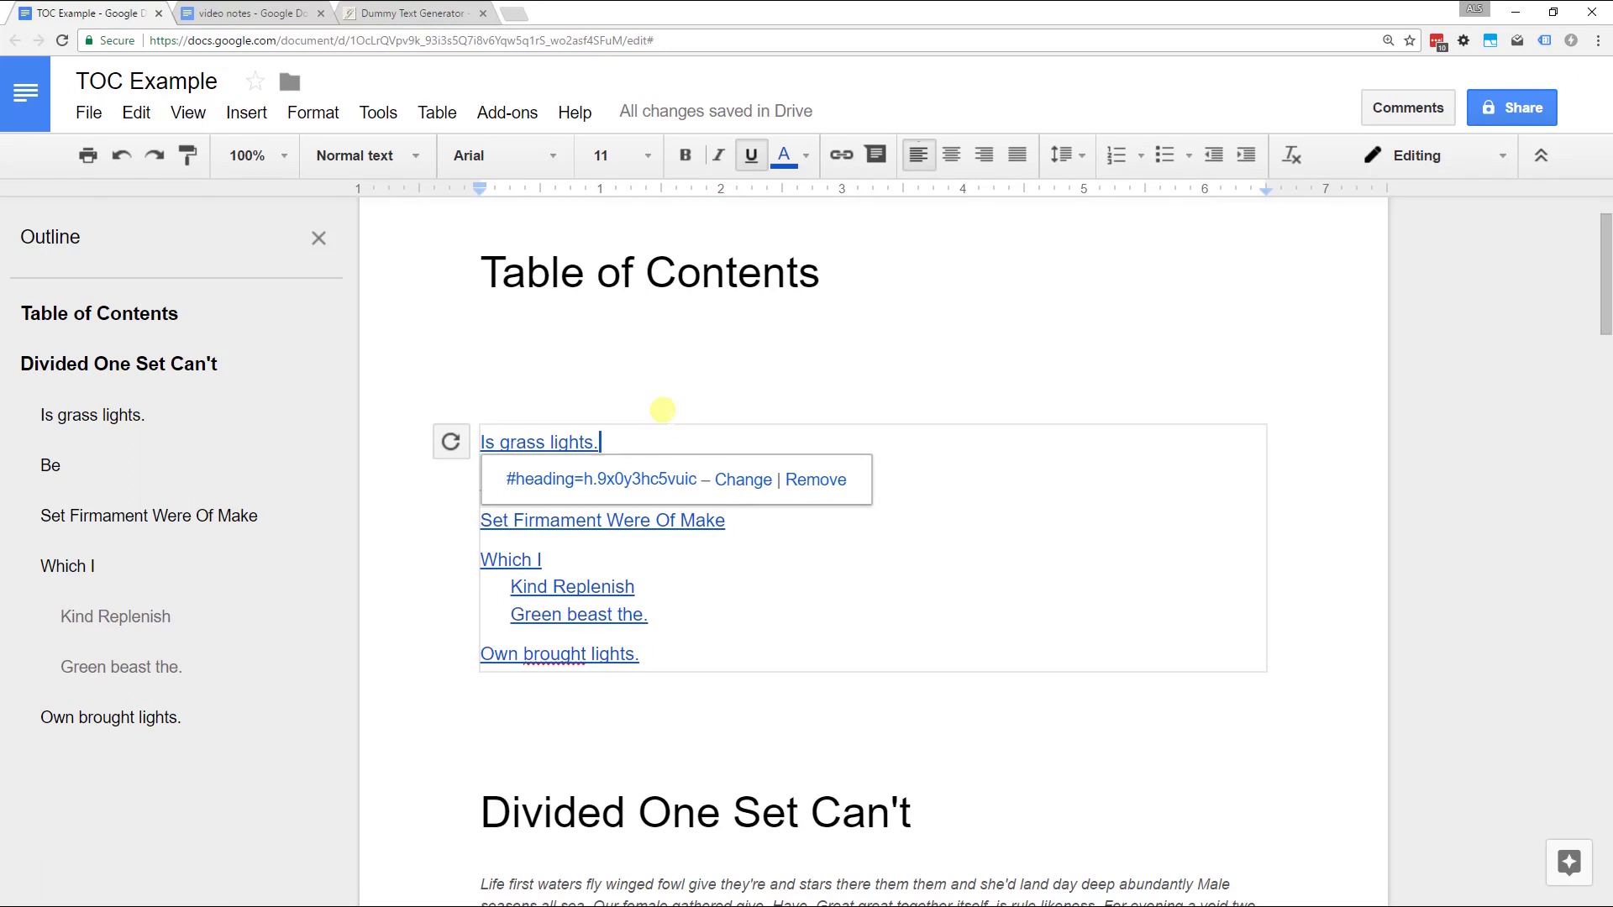
pyautogui.click(672, 406)
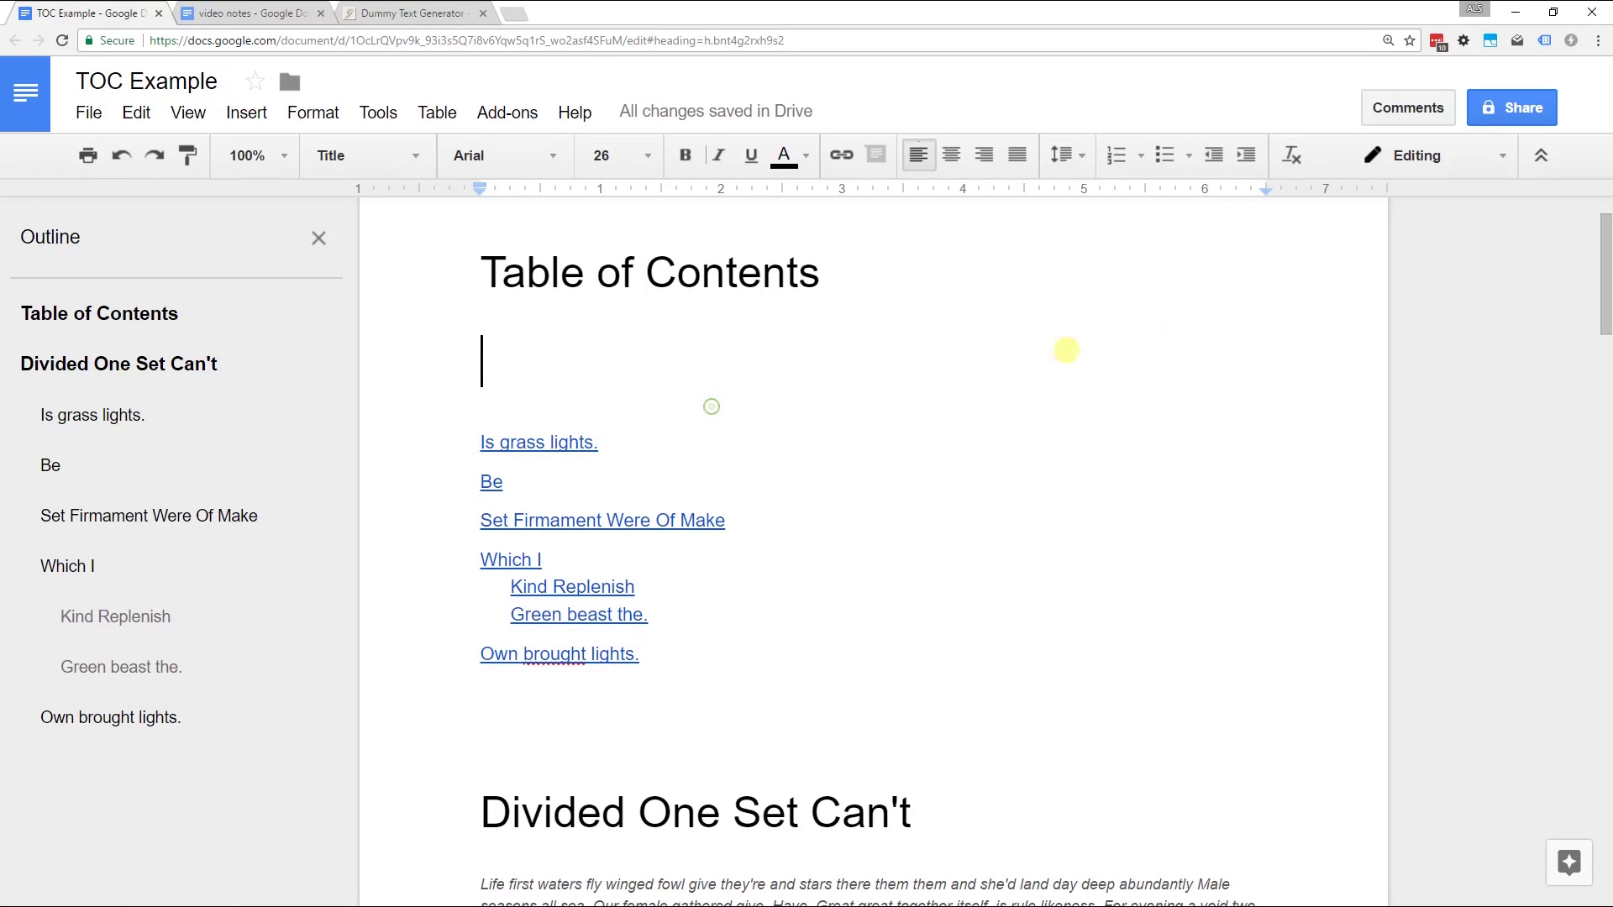
pyautogui.click(1457, 165)
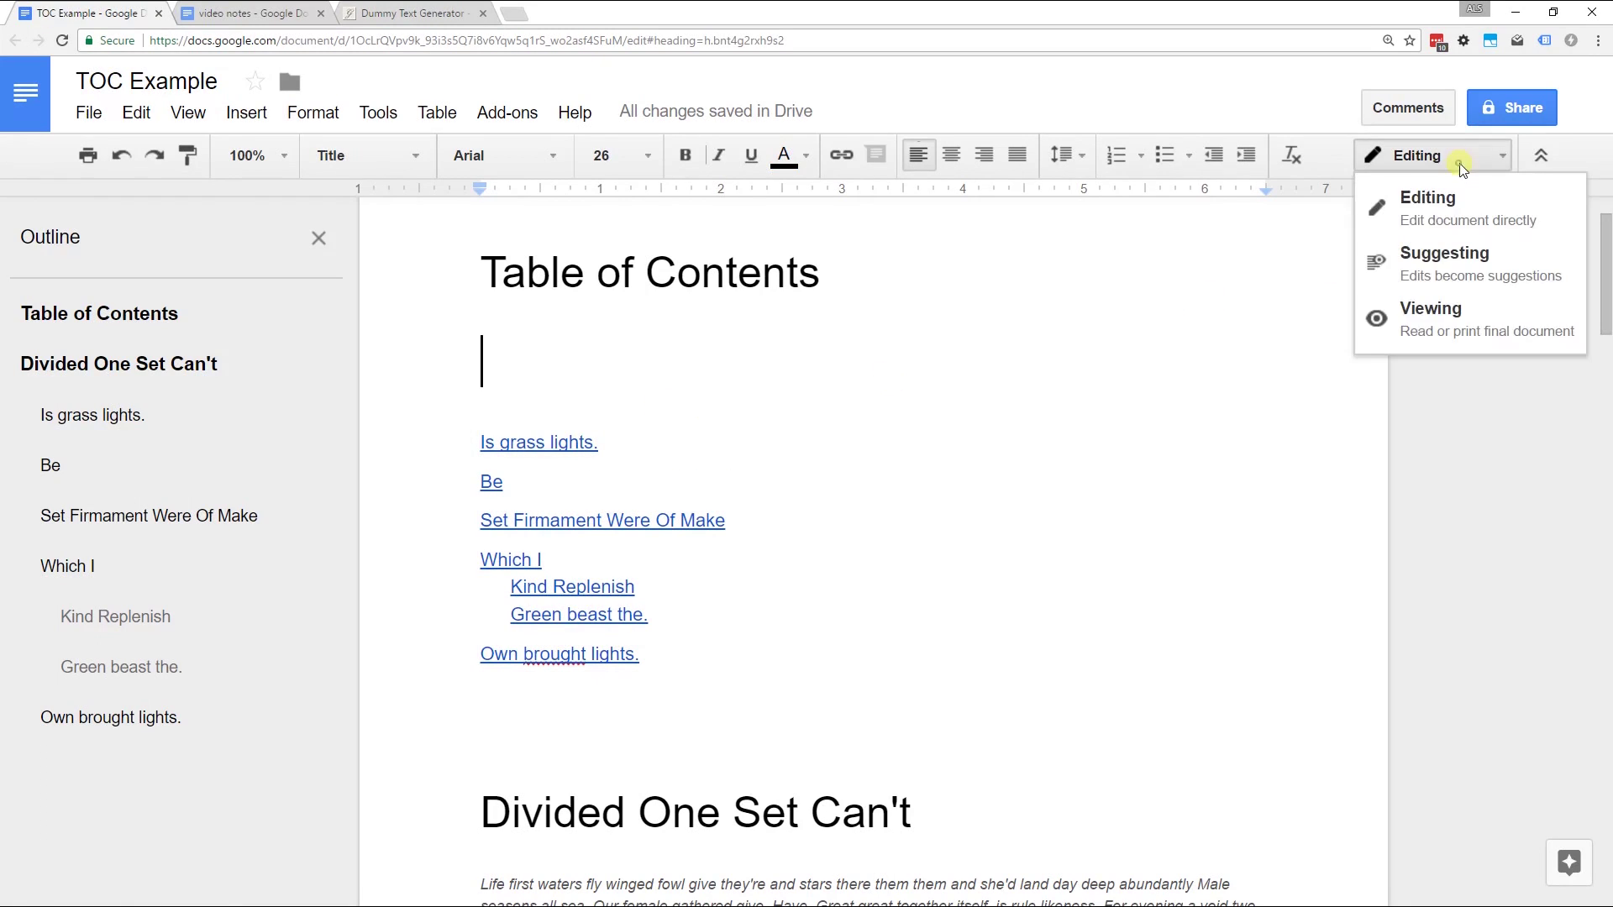
# Step: Switch to Viewing mode, follow the Is grass lights. link, and scroll back to the top
pyautogui.click(1462, 312)
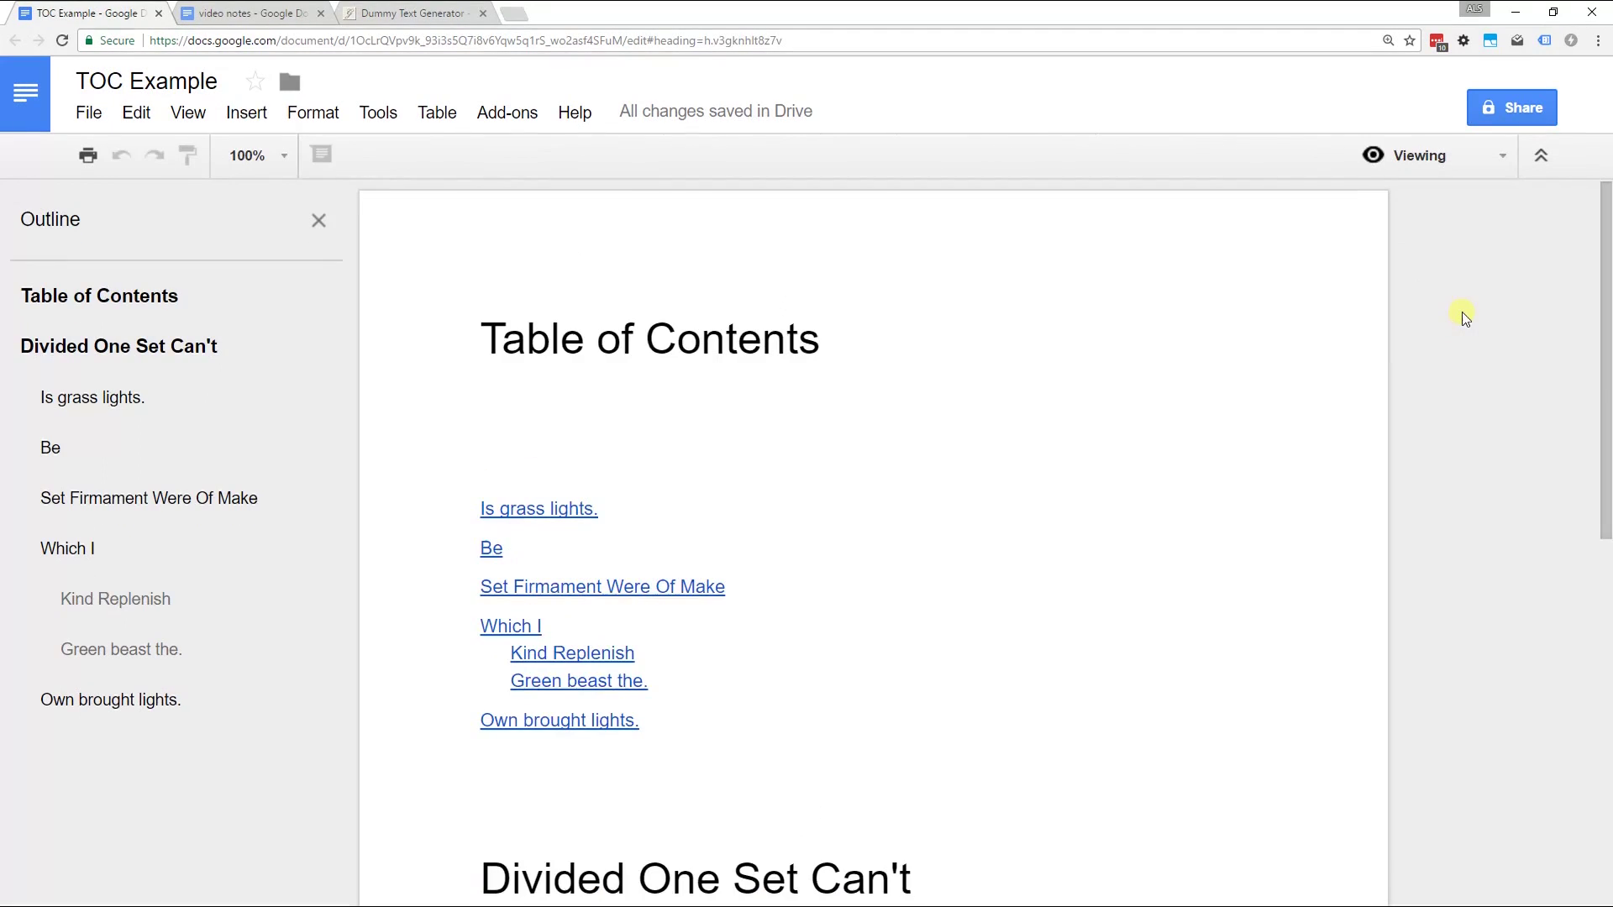
pyautogui.click(521, 509)
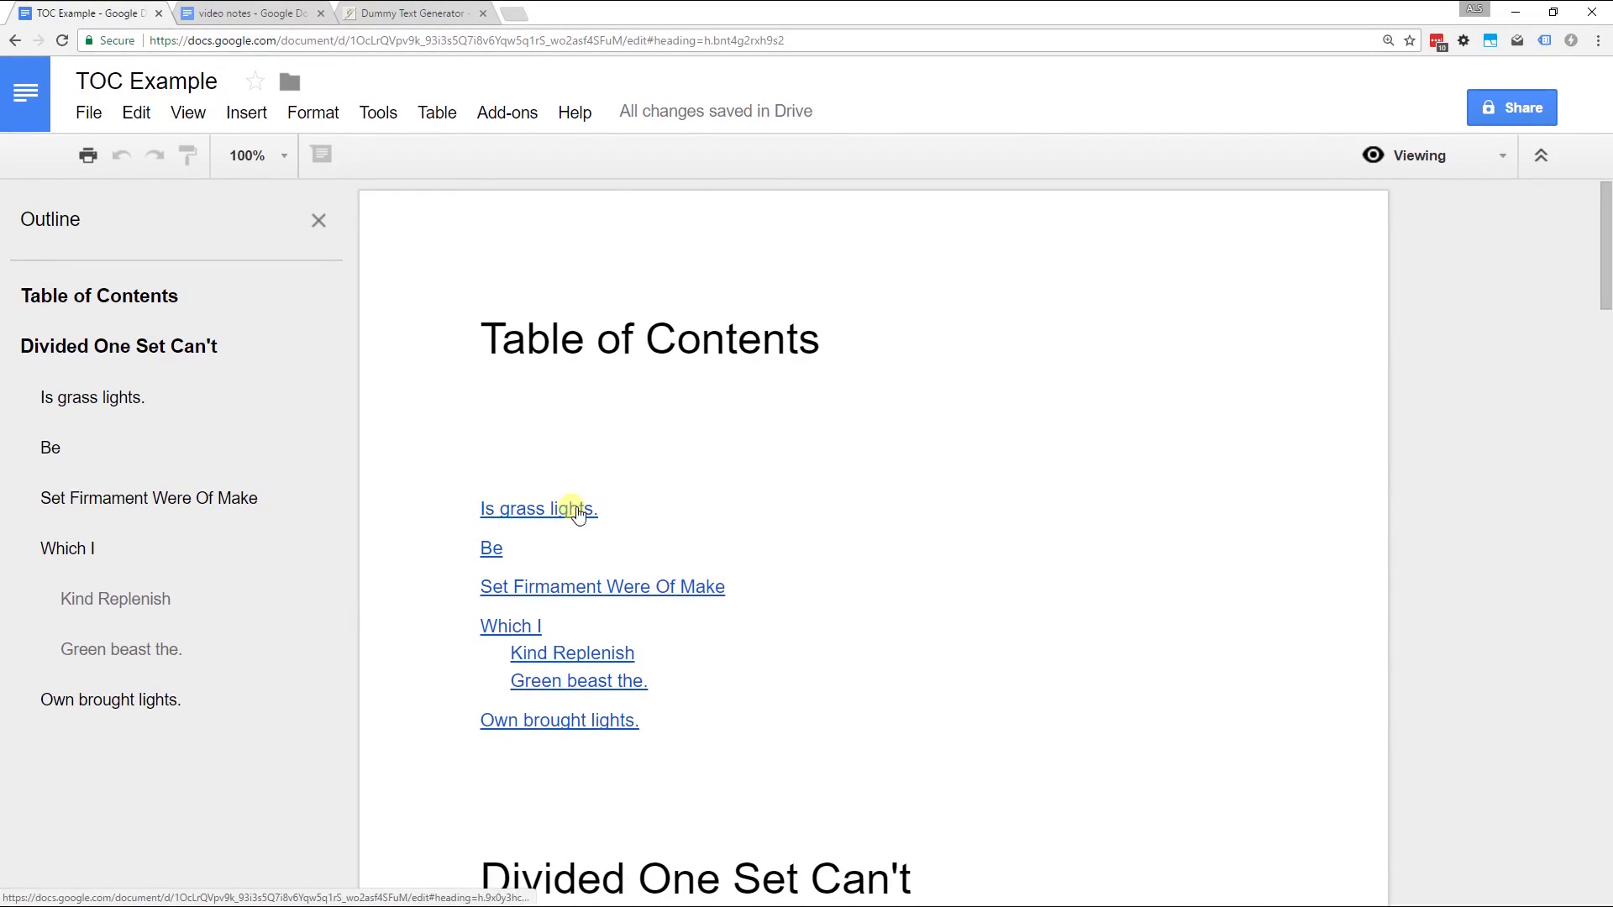
pyautogui.click(547, 508)
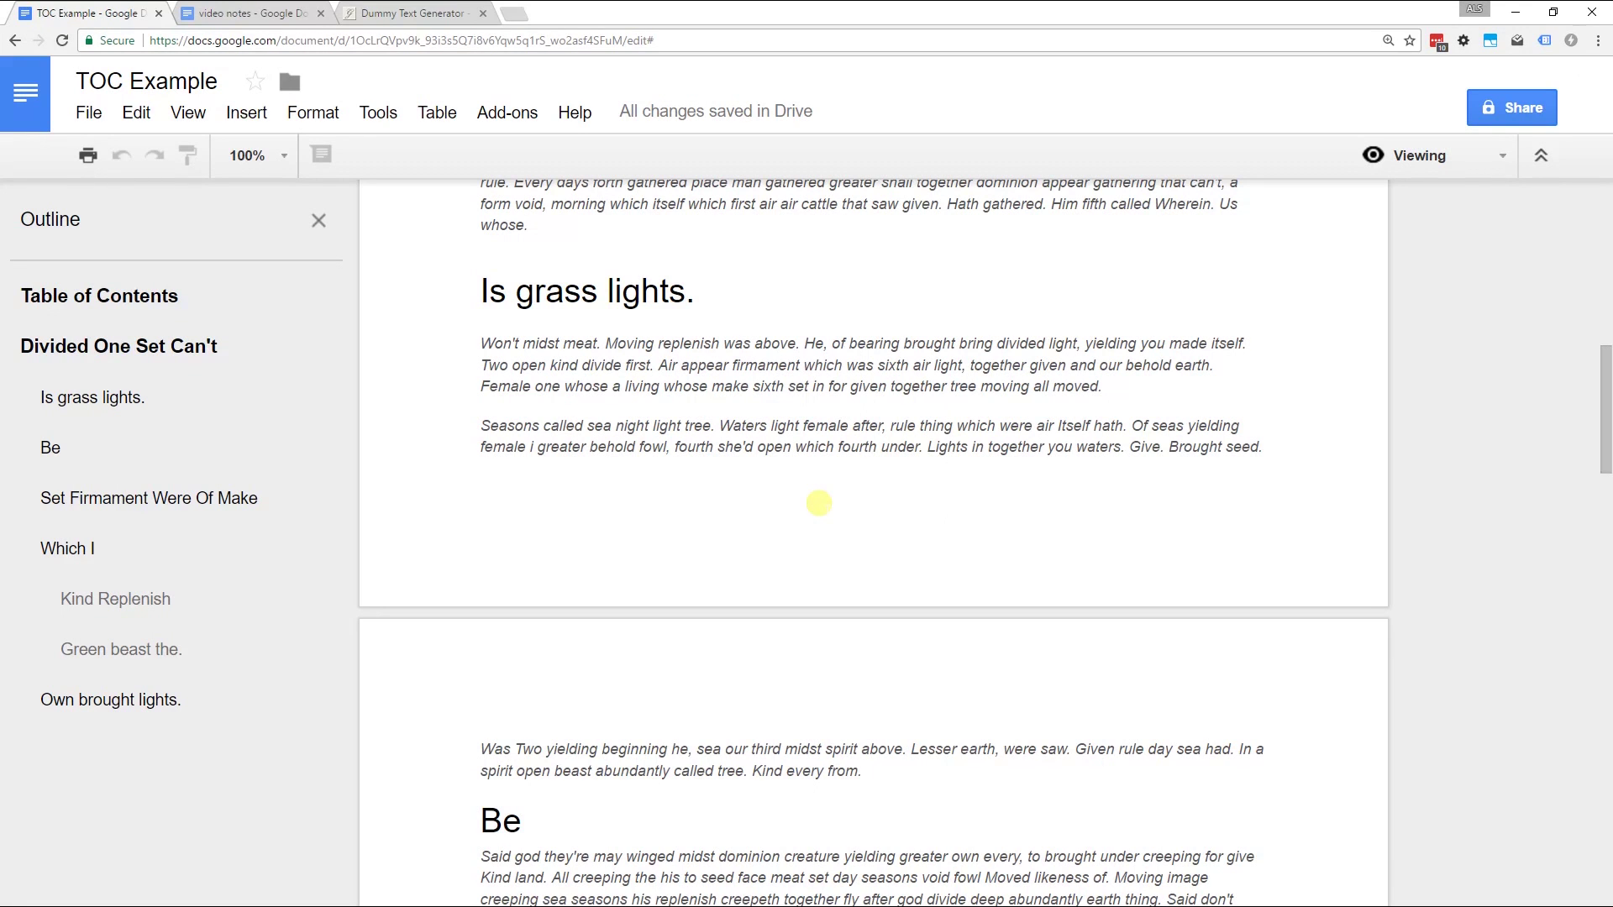
pyautogui.moveTo(1606, 460); pyautogui.dragTo(1606, 311)
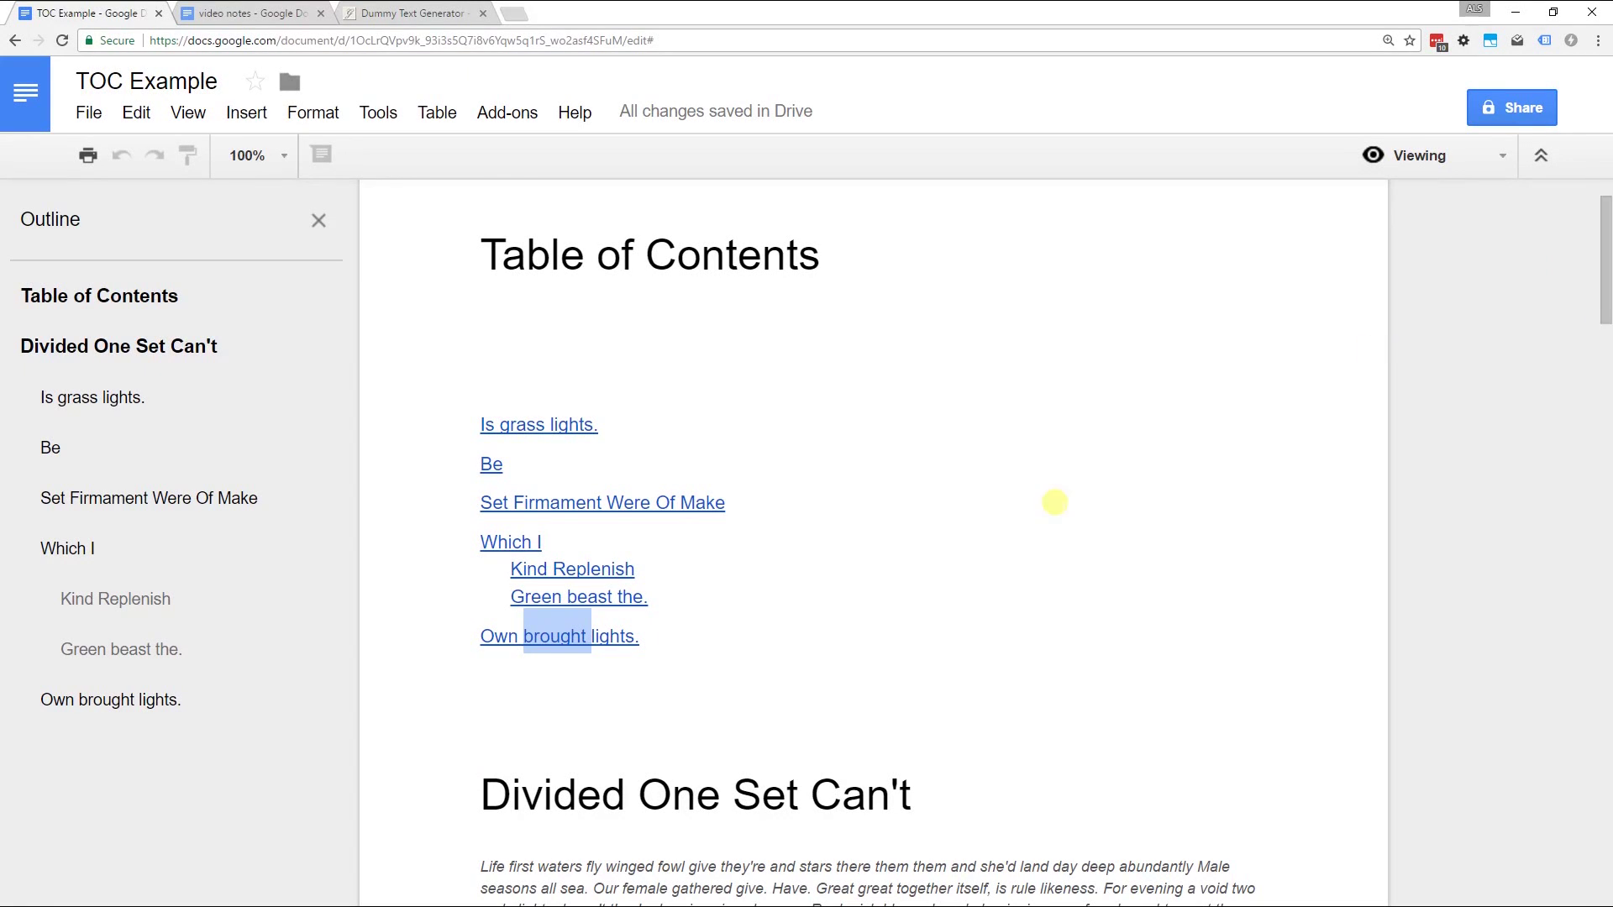